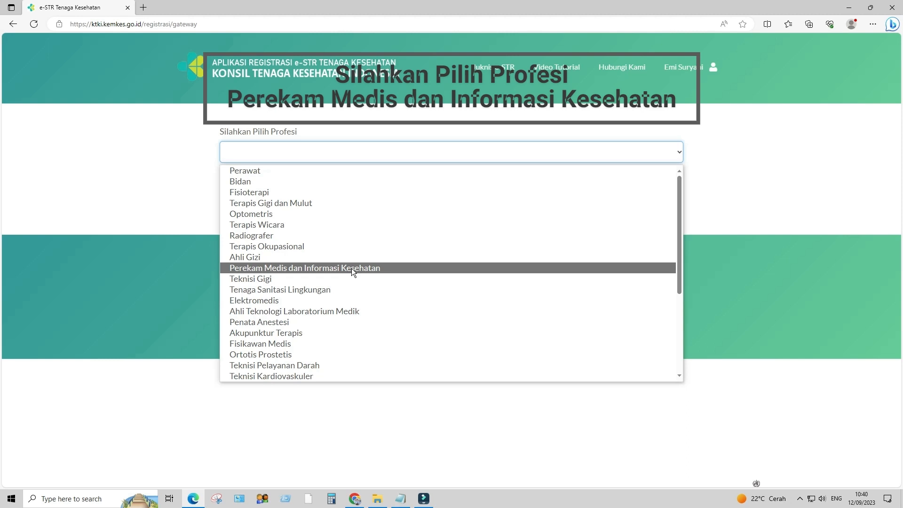
- Select Perekam Medis dan Informasi Kesehatan as the registration profession
{"action": "left_click", "coordinate": [351, 268]}
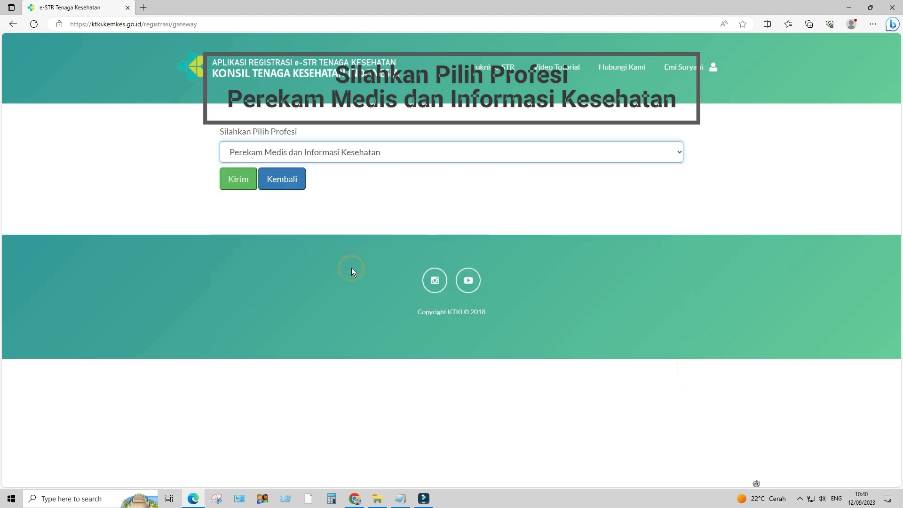
- Submit the profession, pick the Pembaharuan service, and choose Pembaharuan STR
{"action": "left_click", "coordinate": [232, 181]}
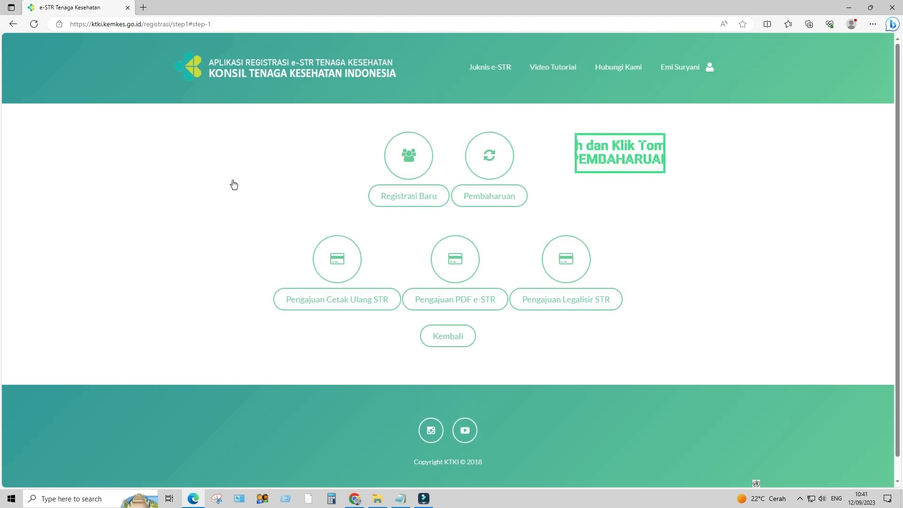
{"action": "left_click", "coordinate": [508, 202]}
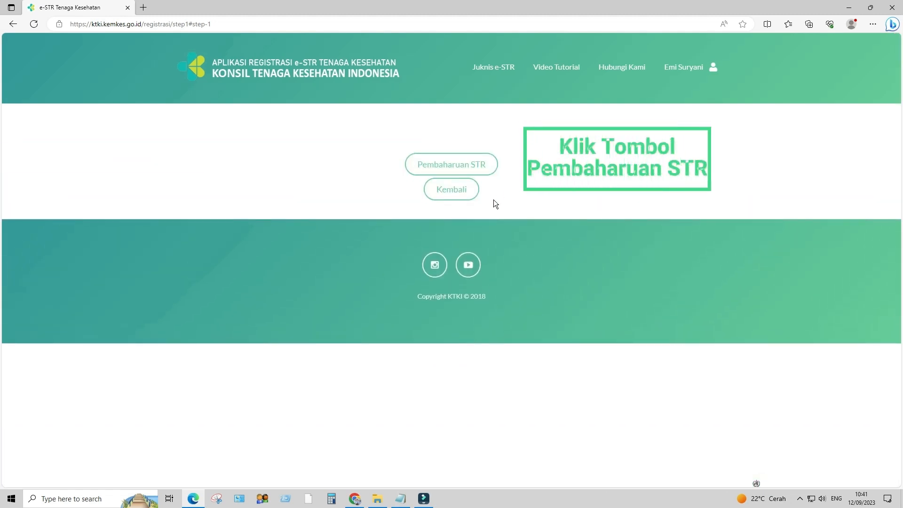
{"action": "left_click", "coordinate": [483, 167]}
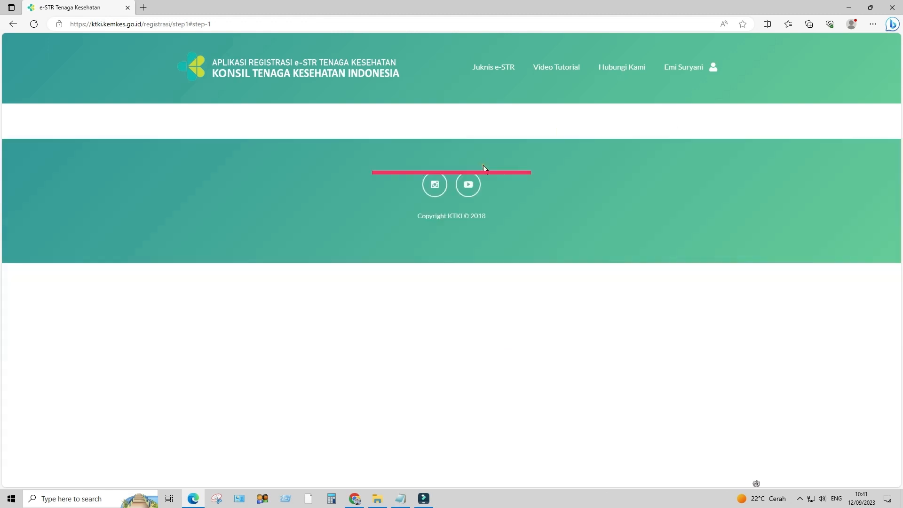
- Enter the old STR holder's name and birth details, submit them, and confirm the personal data to begin
{"action": "left_click", "coordinate": [424, 181]}
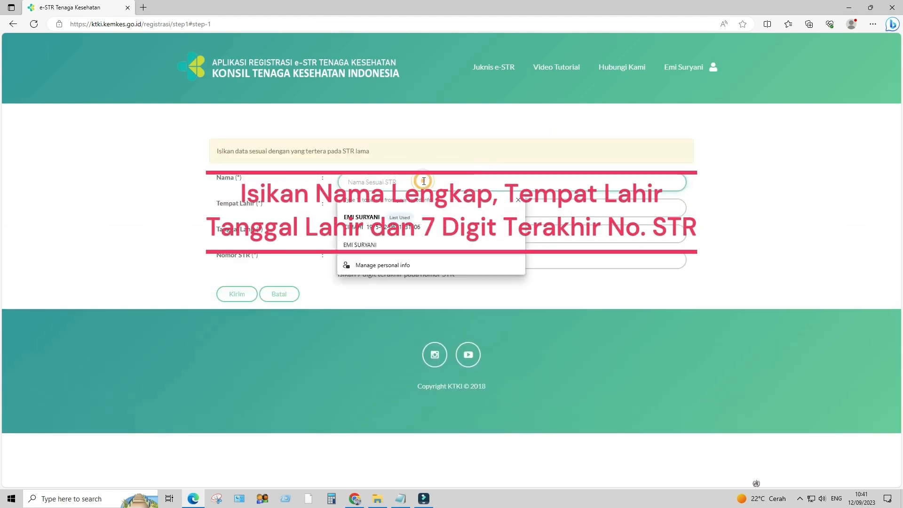
{"action": "type", "text": "e"}
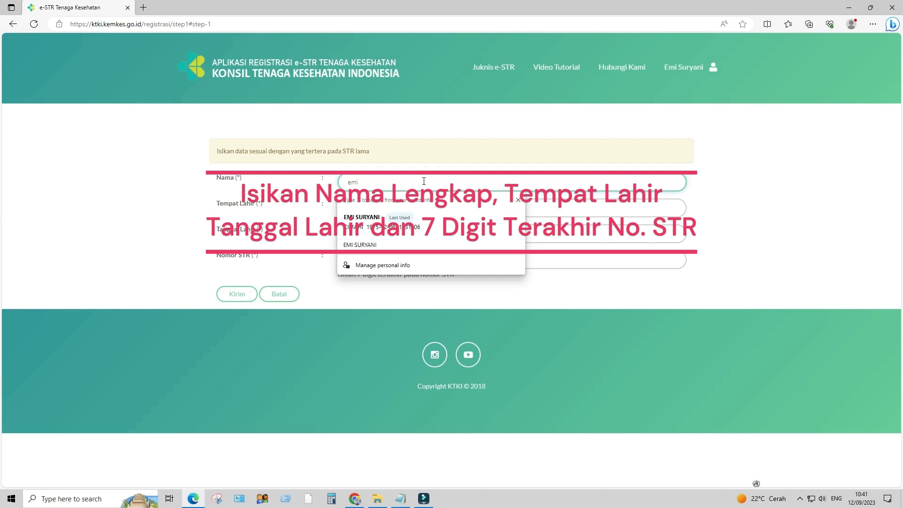
{"action": "key", "text": "BackSpace"}
{"action": "left_click", "coordinate": [375, 224]}
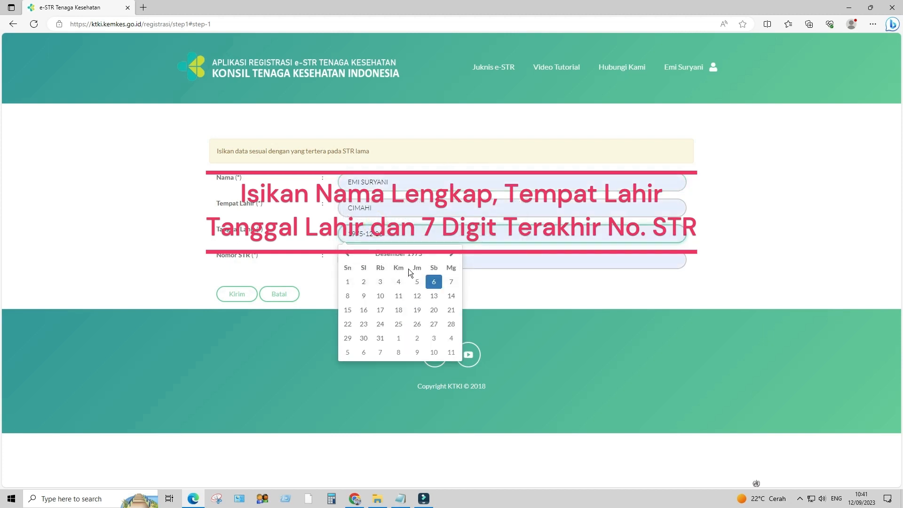
{"action": "left_click", "coordinate": [433, 282]}
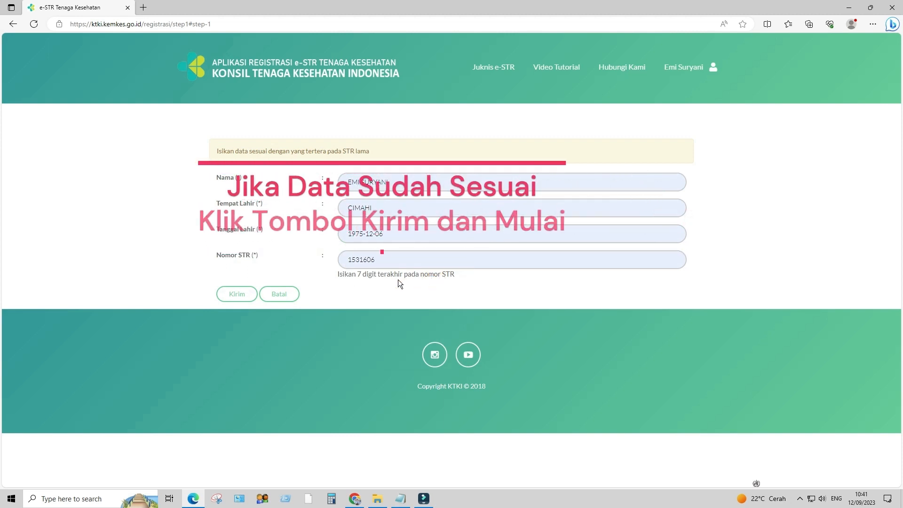
{"action": "left_click", "coordinate": [235, 296]}
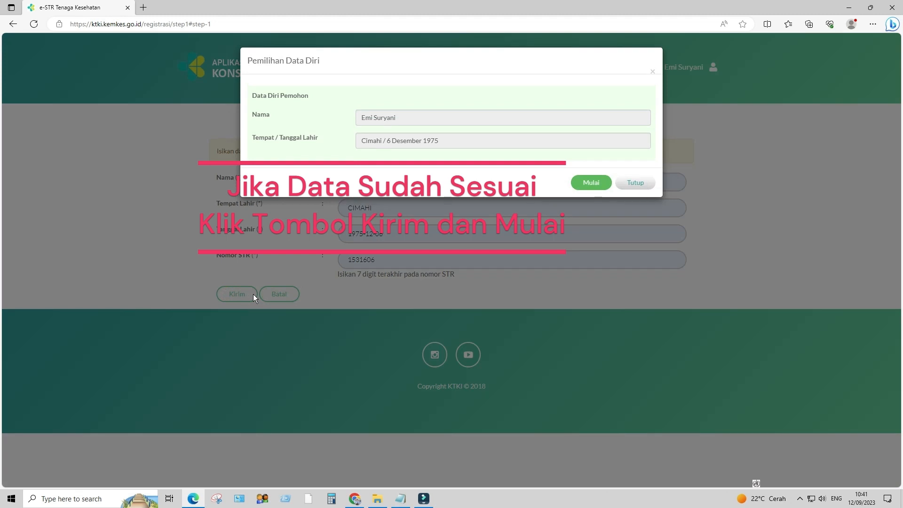
{"action": "left_click", "coordinate": [588, 183]}
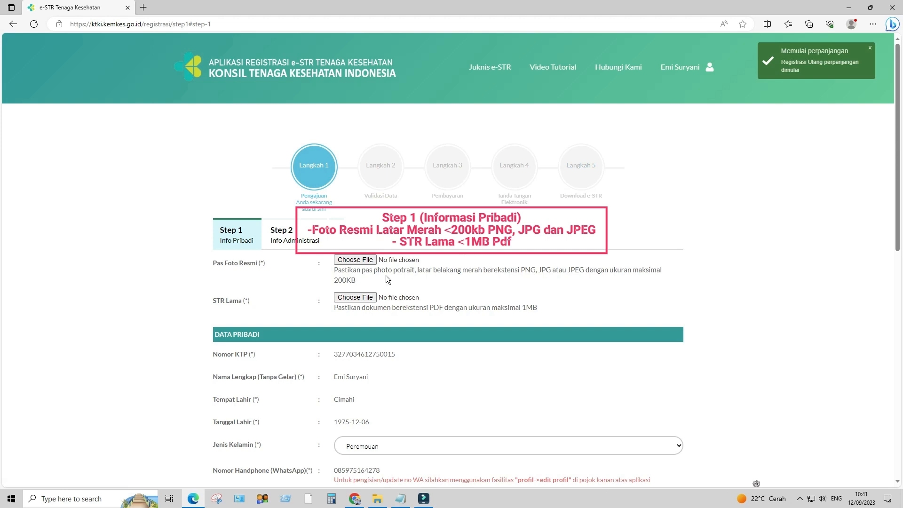
- Attach Pas Foto.jpeg as the official photo and STR.pdf as the old STR
{"action": "left_click", "coordinate": [354, 259]}
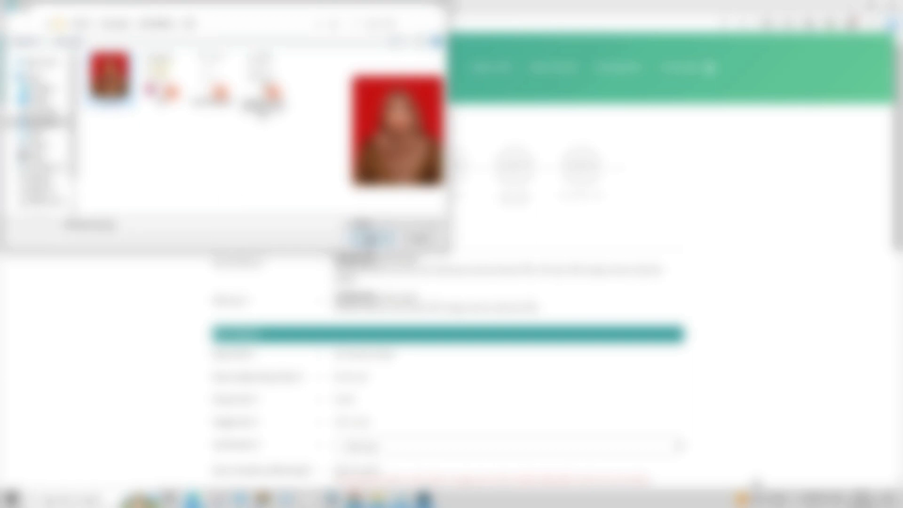
{"action": "left_click", "coordinate": [368, 240]}
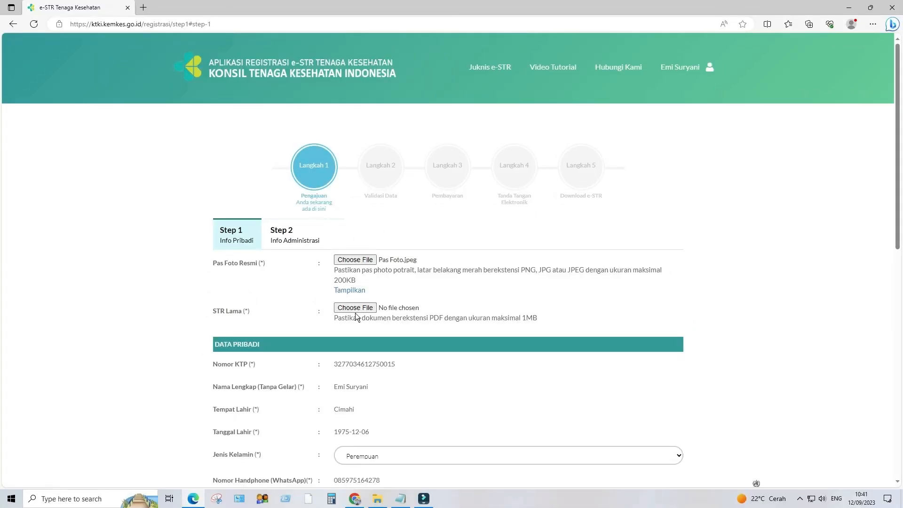
{"action": "left_click", "coordinate": [355, 308]}
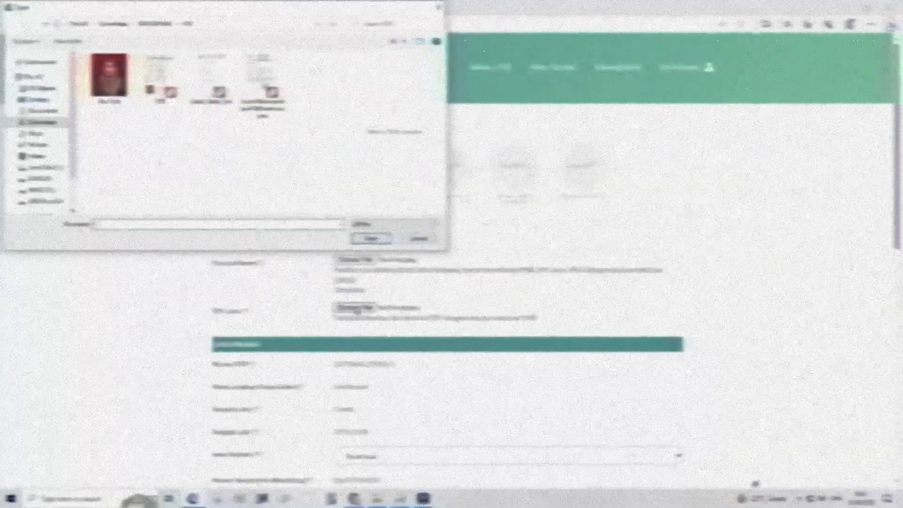
{"action": "left_click", "coordinate": [159, 77]}
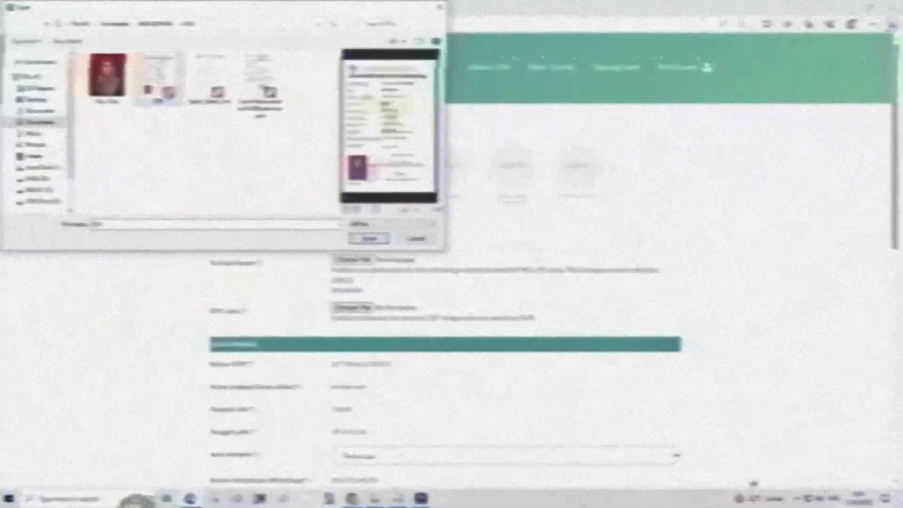
{"action": "left_click", "coordinate": [371, 239]}
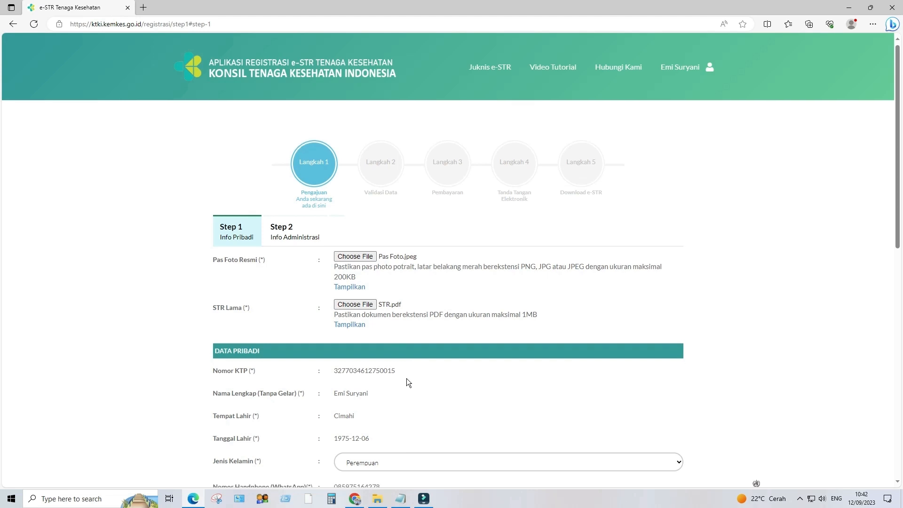
- Set the KTP address province to JAWA BARAT and city to KOTA CIMAHI
{"action": "scroll", "coordinate": [407, 377], "scroll_direction": "down", "scroll_amount": 5}
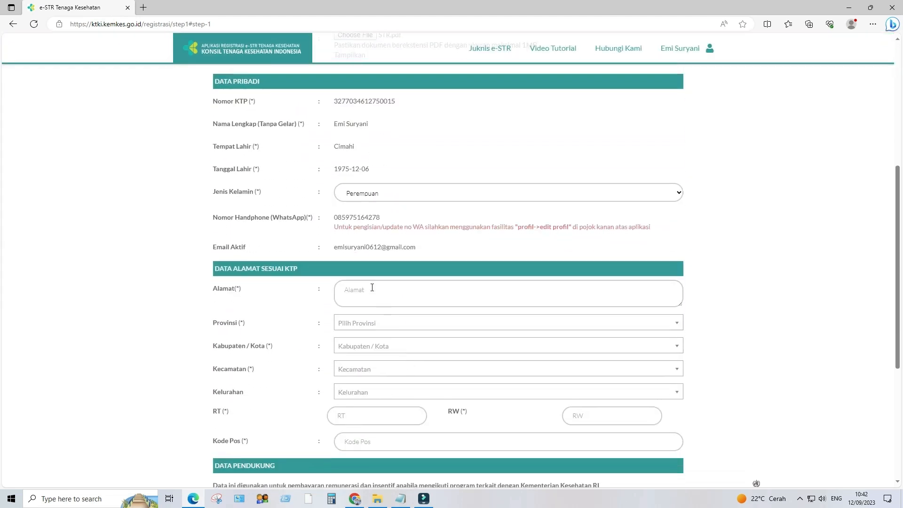
{"action": "left_click", "coordinate": [368, 291]}
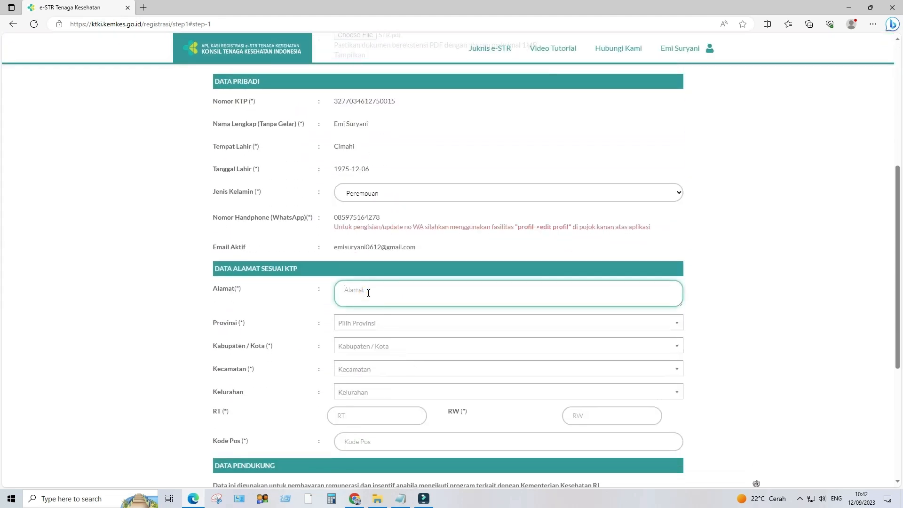
{"action": "left_click", "coordinate": [379, 327]}
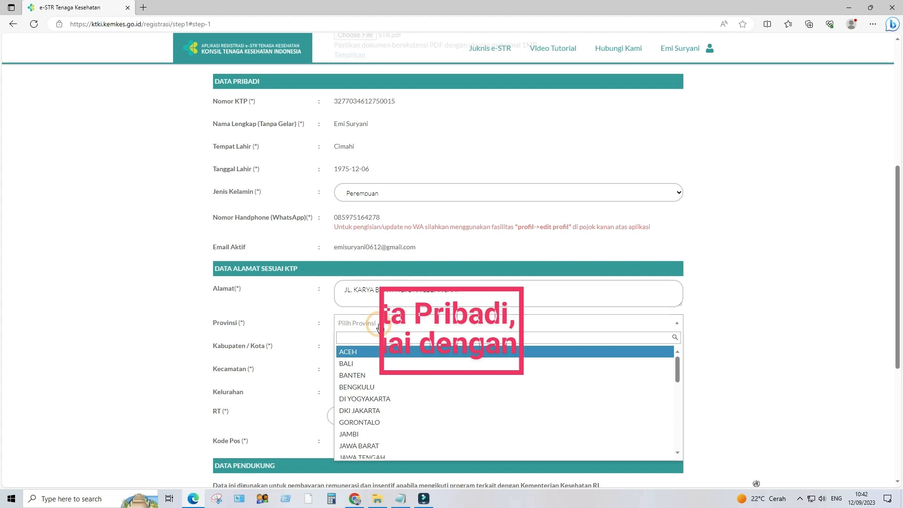
{"action": "type", "text": "JAWA"}
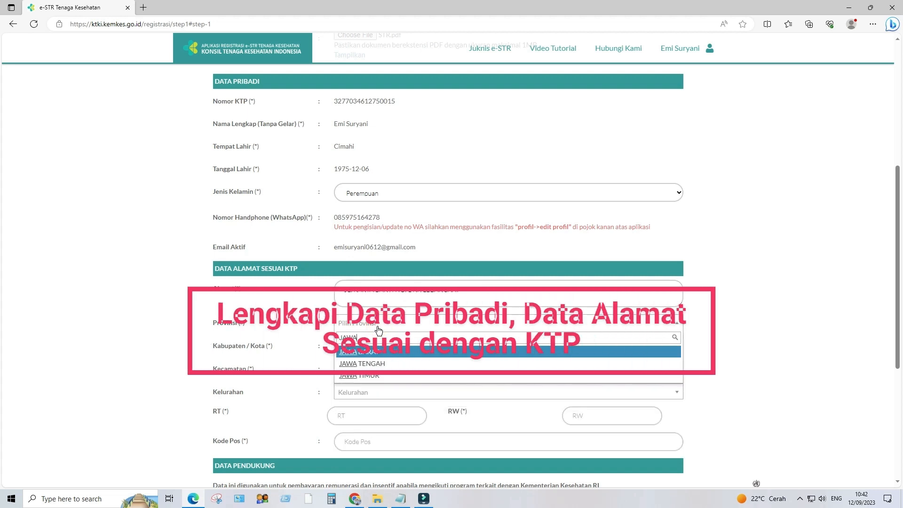
{"action": "left_click", "coordinate": [372, 352]}
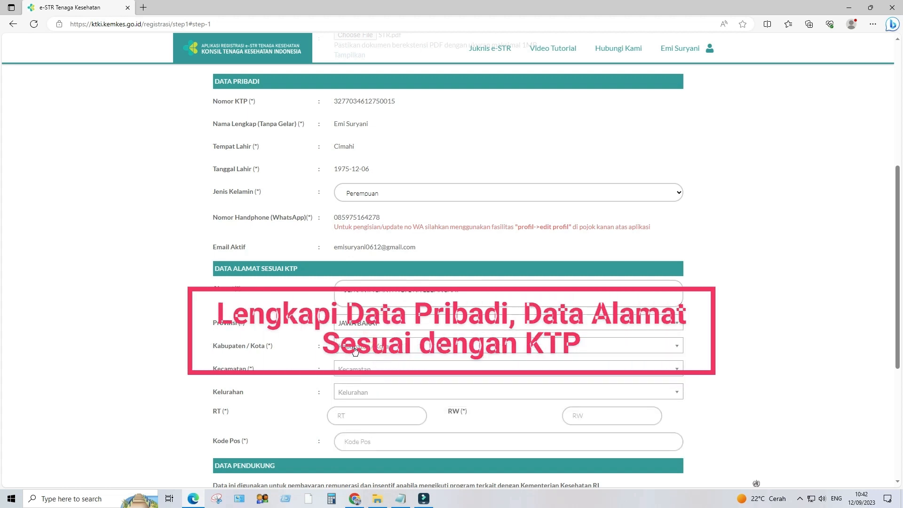
{"action": "left_click", "coordinate": [355, 352]}
{"action": "type", "text": "CIMA"}
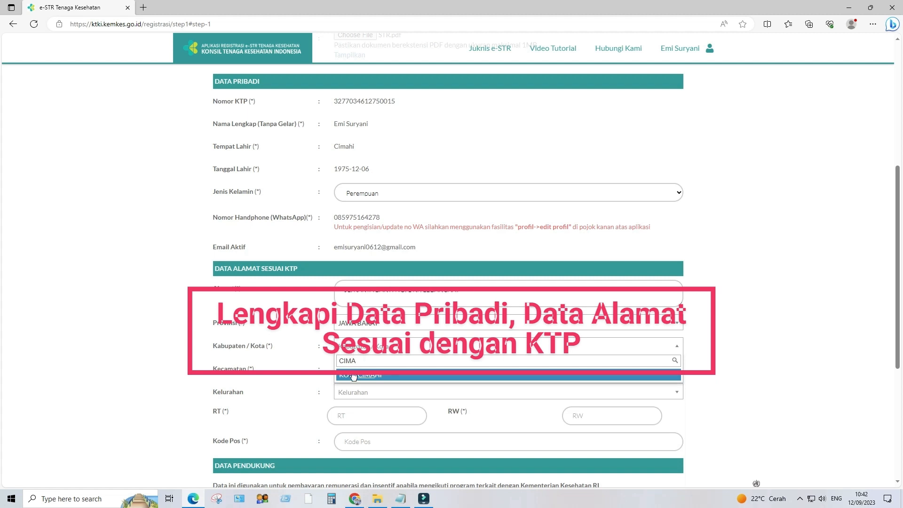
{"action": "left_click", "coordinate": [353, 376]}
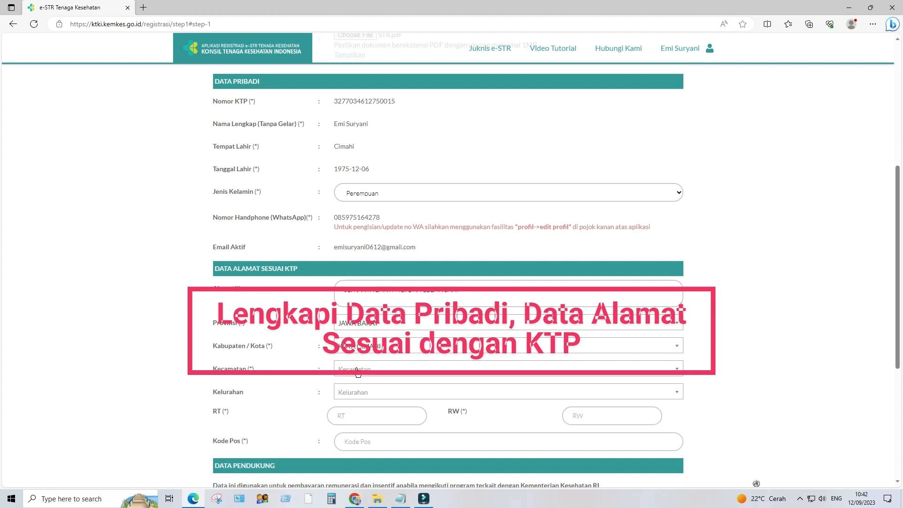
- Choose the KTP Kecamatan and Kelurahan, then fill the RT number and start the postal code
{"action": "left_click", "coordinate": [358, 371]}
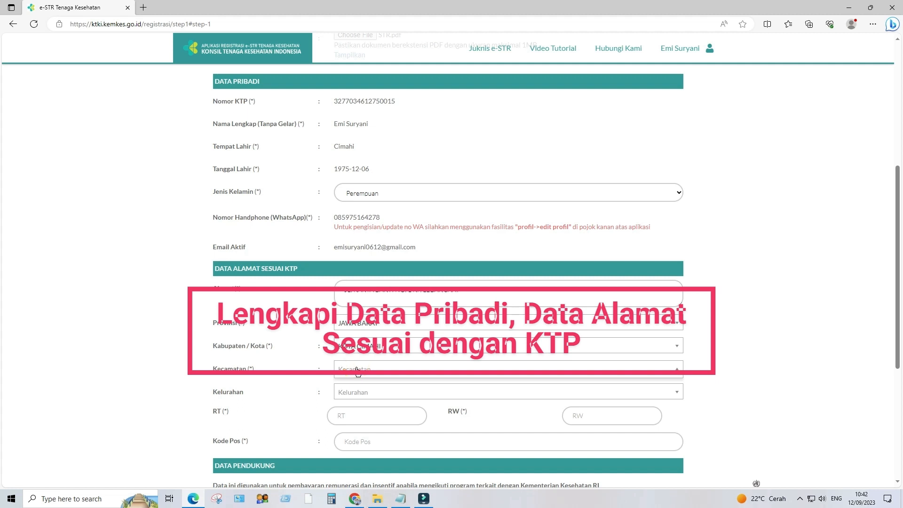
{"action": "left_click", "coordinate": [384, 365]}
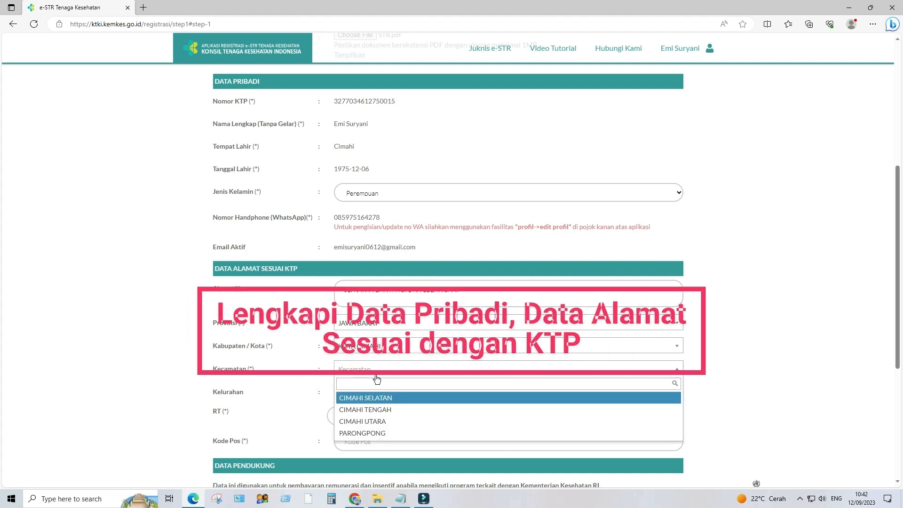
{"action": "left_click", "coordinate": [380, 420]}
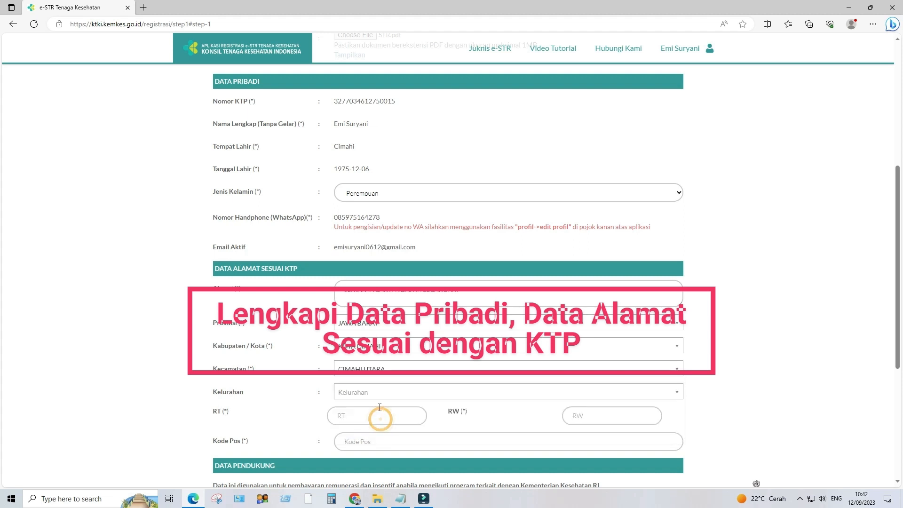
{"action": "left_click", "coordinate": [379, 398]}
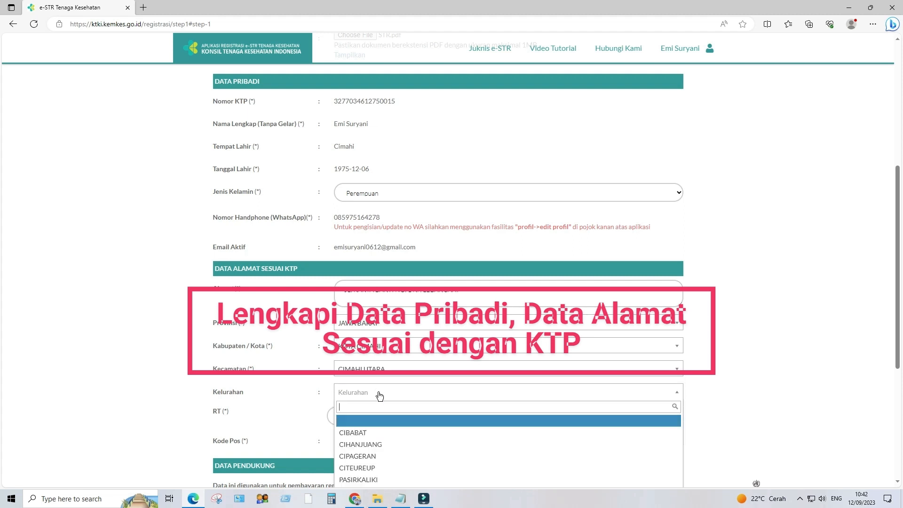
{"action": "left_click", "coordinate": [370, 456]}
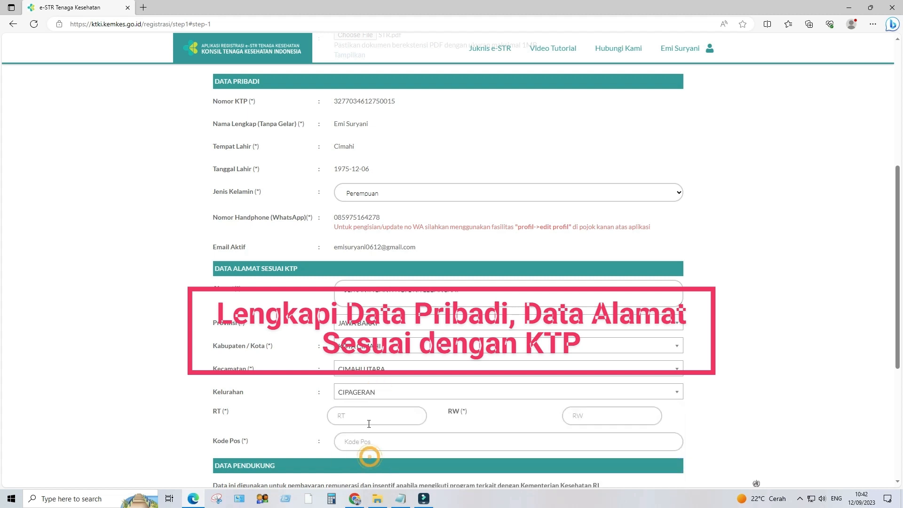
{"action": "left_click", "coordinate": [368, 417]}
{"action": "type", "text": "00"}
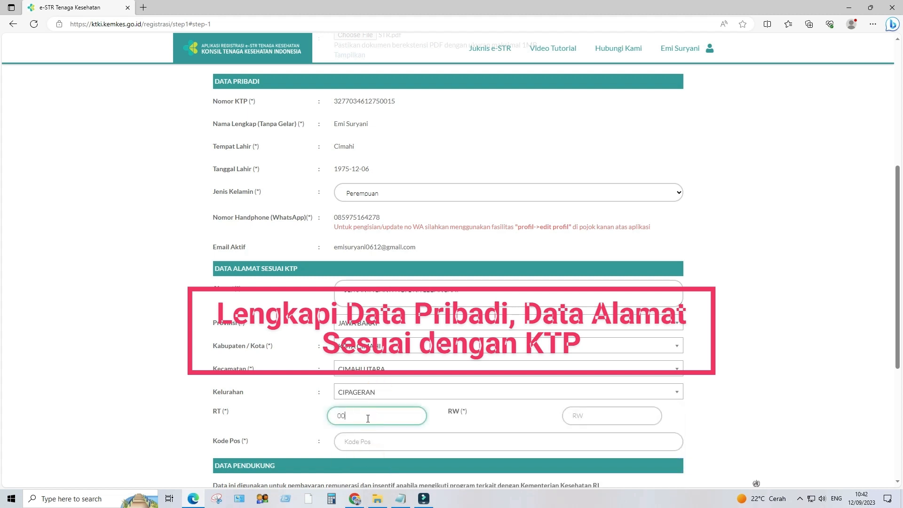
{"action": "type", "text": "00"}
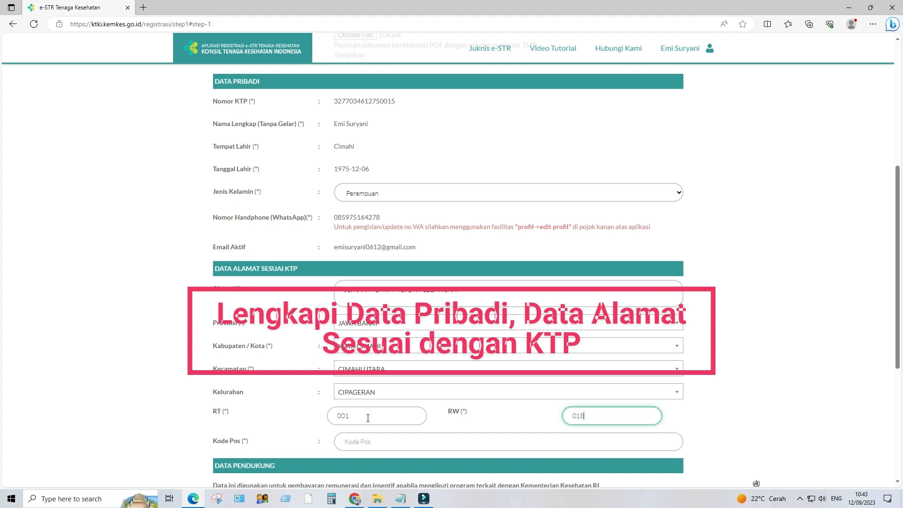
{"action": "scroll", "coordinate": [358, 346], "scroll_direction": "down", "scroll_amount": 3}
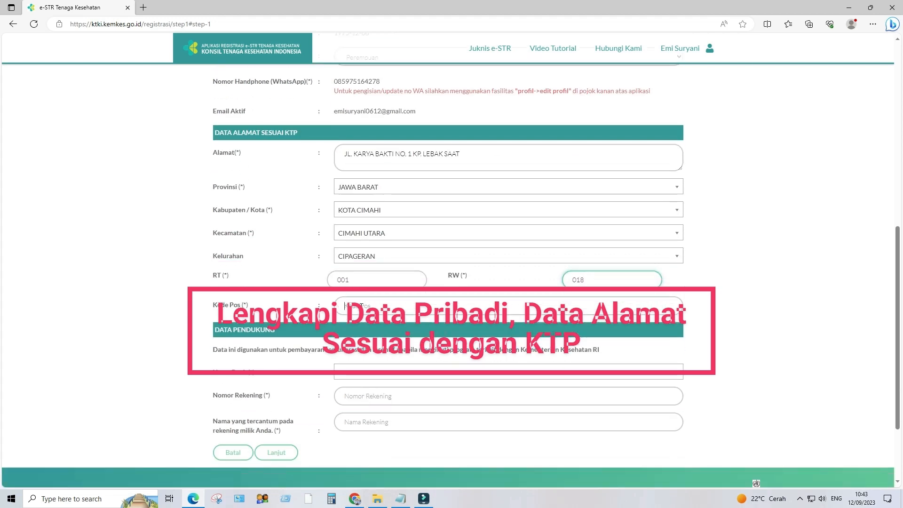
{"action": "left_click", "coordinate": [344, 305]}
{"action": "type", "text": "40511"}
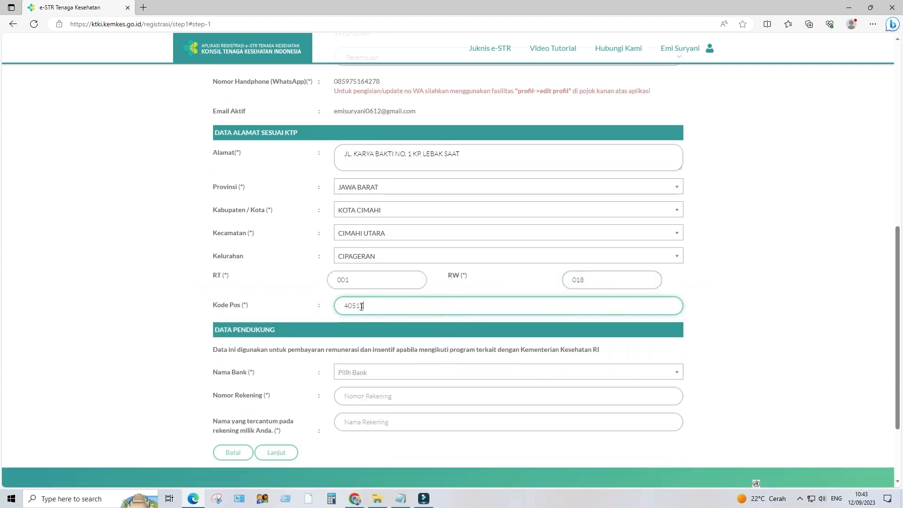
- Choose 110 - Bank Jabar Banten, enter the account holder's name, and save Step 1
{"action": "left_click", "coordinate": [371, 372]}
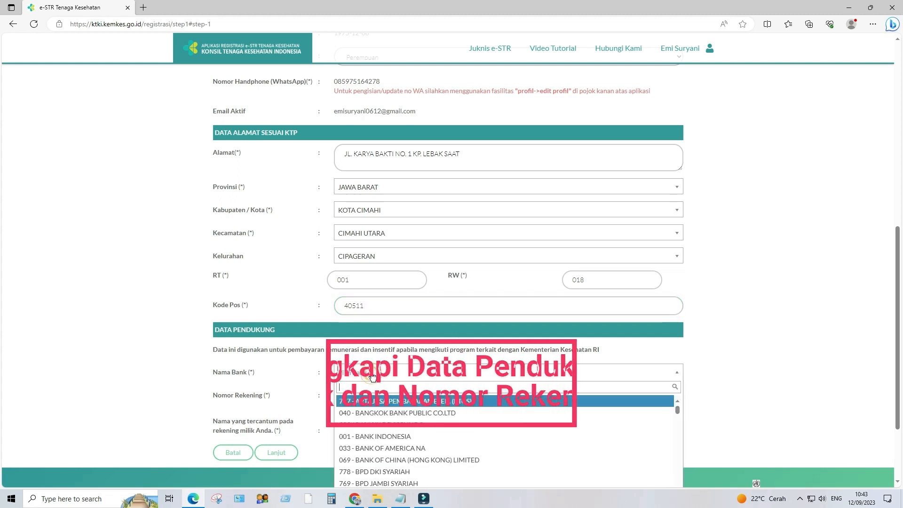
{"action": "type", "text": "110"}
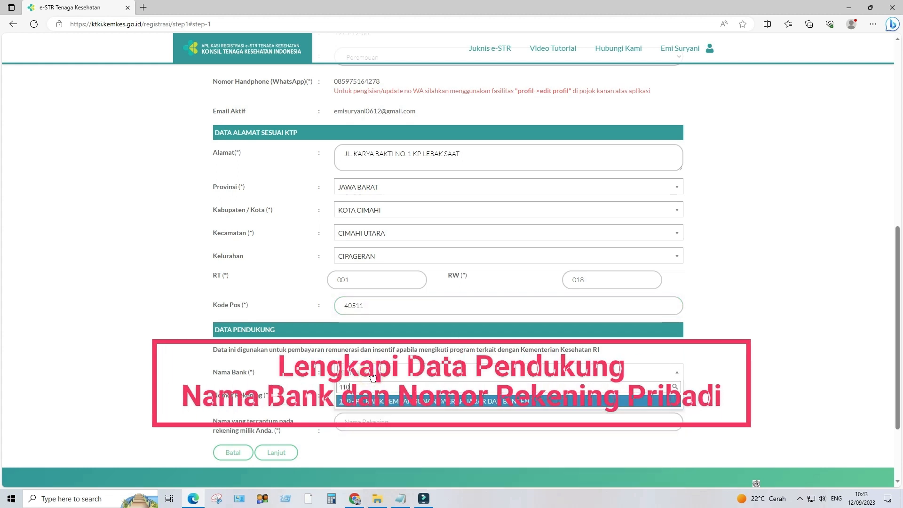
{"action": "left_click", "coordinate": [370, 402]}
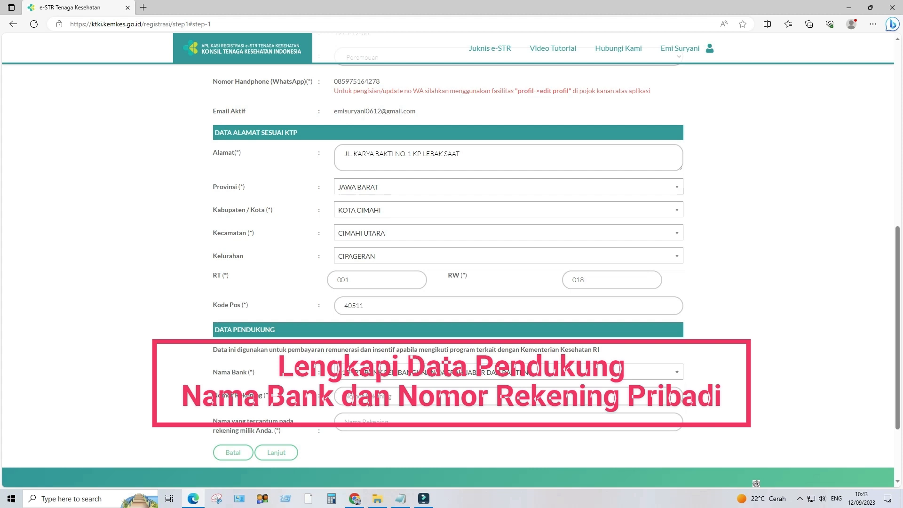
{"action": "left_click", "coordinate": [366, 429]}
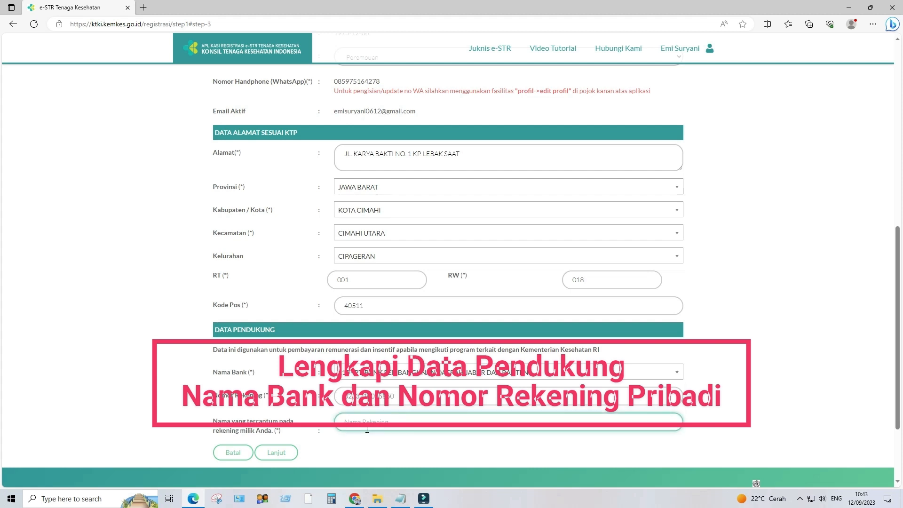
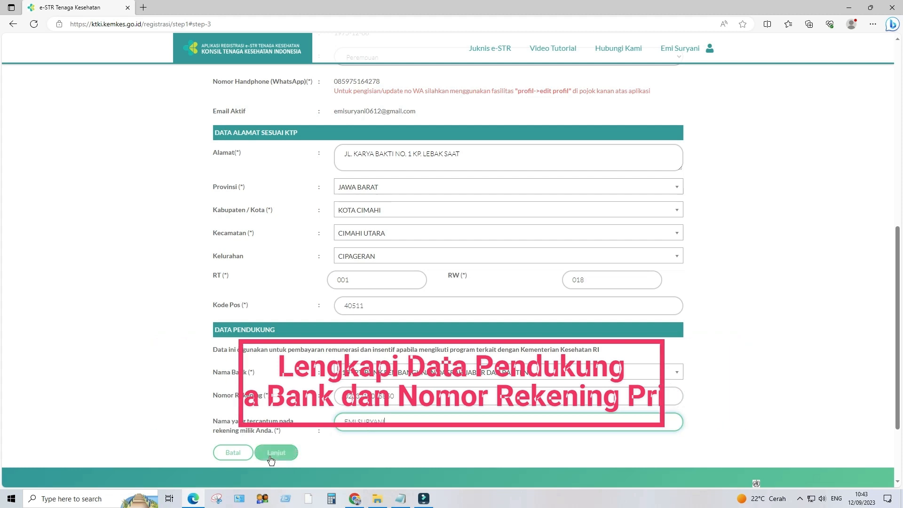
{"action": "scroll", "coordinate": [303, 432], "scroll_direction": "down", "scroll_amount": 3}
{"action": "left_click", "coordinate": [271, 349]}
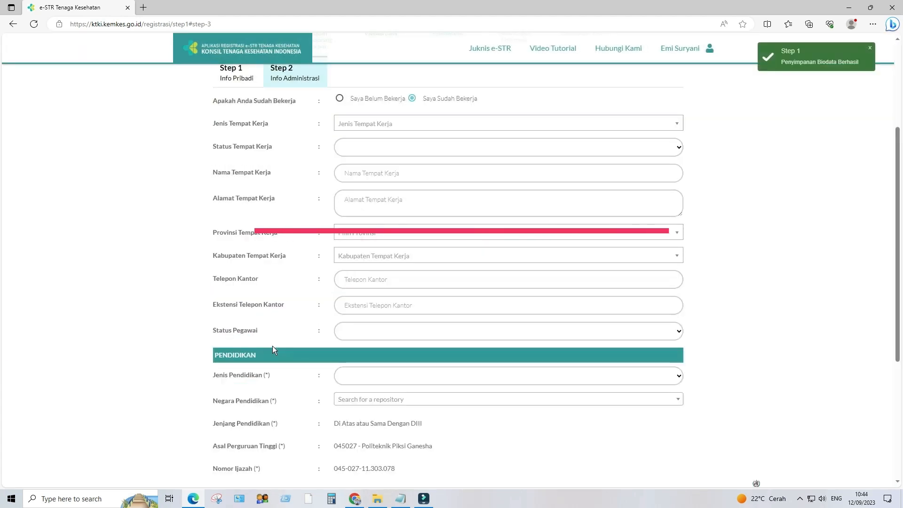
- Set the workplace type to Rumah Sakit and workplace status to Pemerintah
{"action": "scroll", "coordinate": [342, 264], "scroll_direction": "up", "scroll_amount": 1}
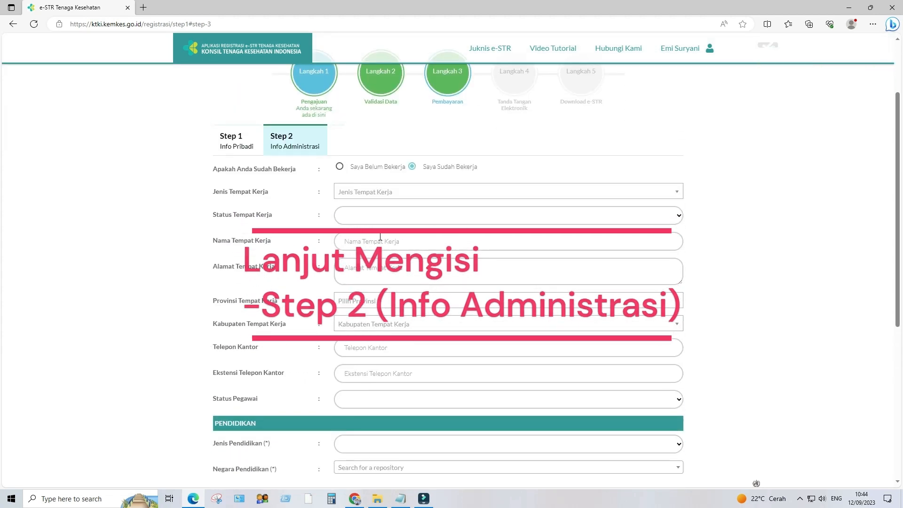
{"action": "left_click", "coordinate": [394, 192]}
{"action": "scroll", "coordinate": [371, 267], "scroll_direction": "down", "scroll_amount": 6}
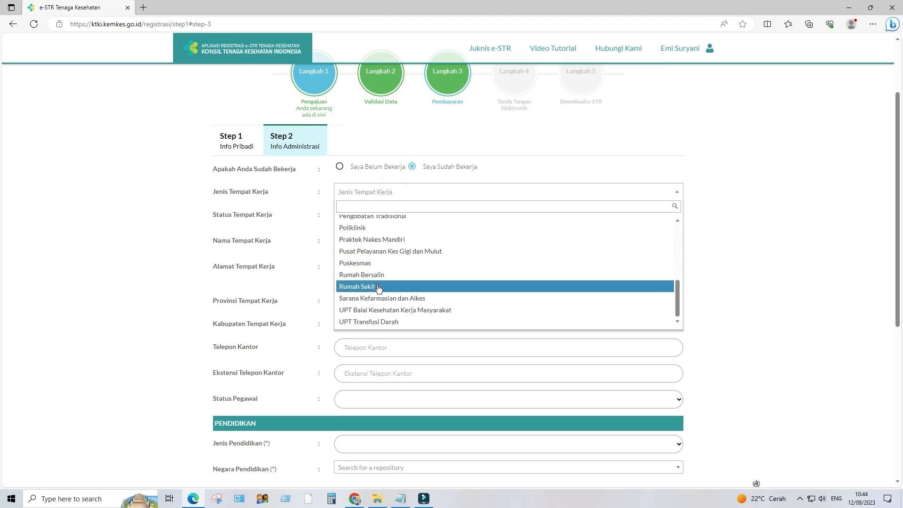
{"action": "left_click", "coordinate": [377, 287]}
{"action": "left_click", "coordinate": [366, 220]}
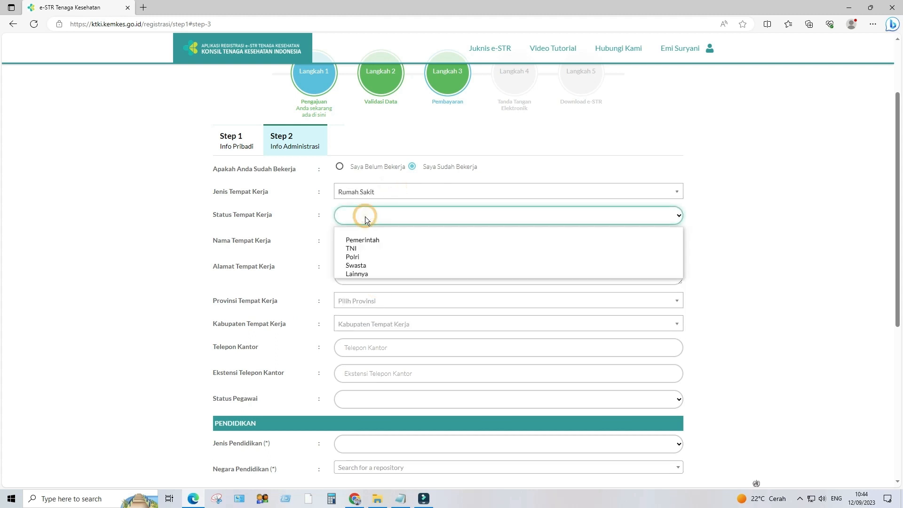
{"action": "left_click", "coordinate": [368, 244]}
{"action": "left_click", "coordinate": [370, 219]}
{"action": "left_click", "coordinate": [370, 237]}
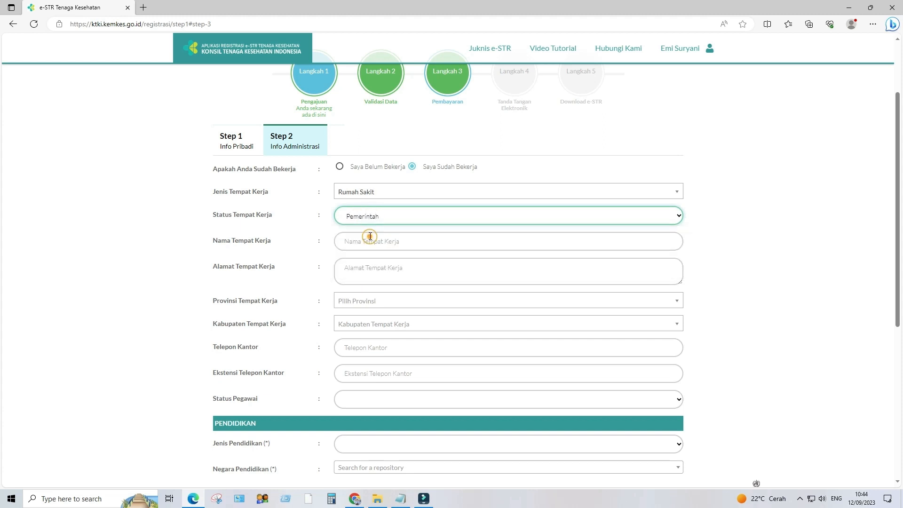
{"action": "left_click", "coordinate": [368, 242]}
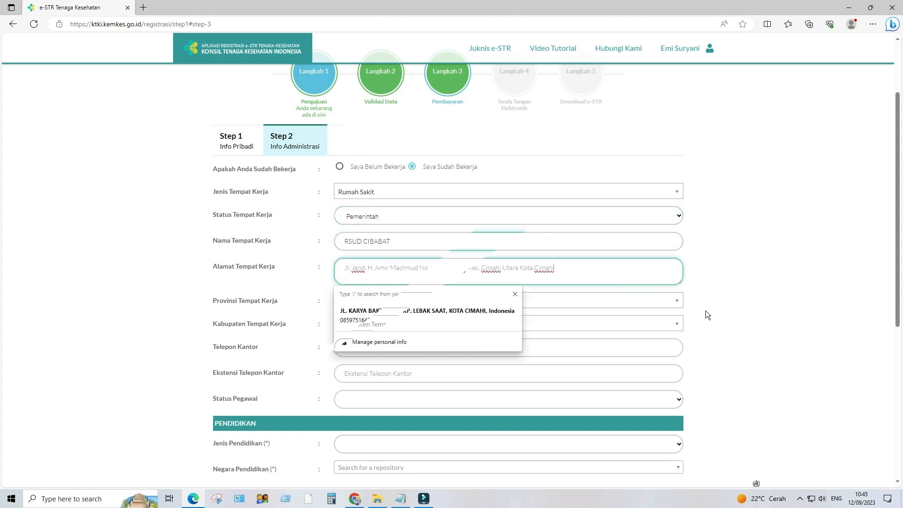
{"action": "left_click", "coordinate": [770, 303]}
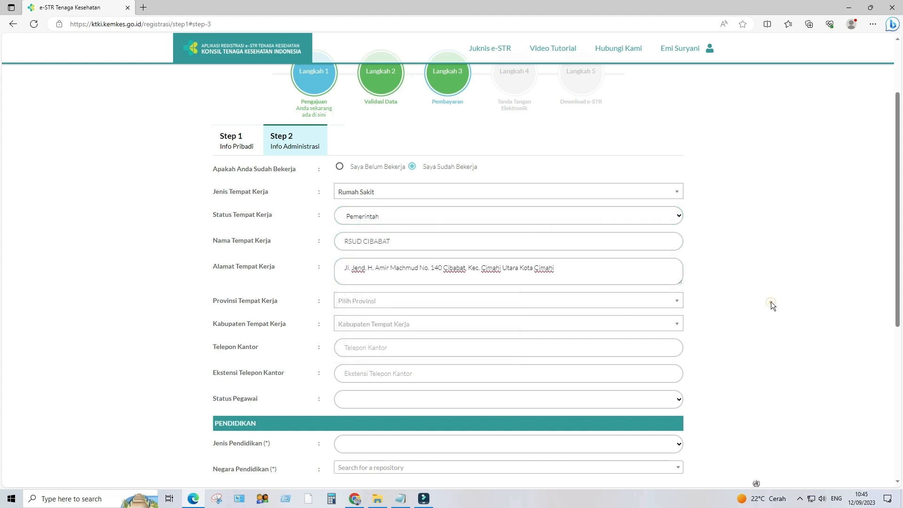
- Set the workplace location to JAWA BARAT, KOTA CIMAHI and enter the office phone and extension
{"action": "left_click", "coordinate": [427, 303]}
{"action": "type", "text": "jawa"}
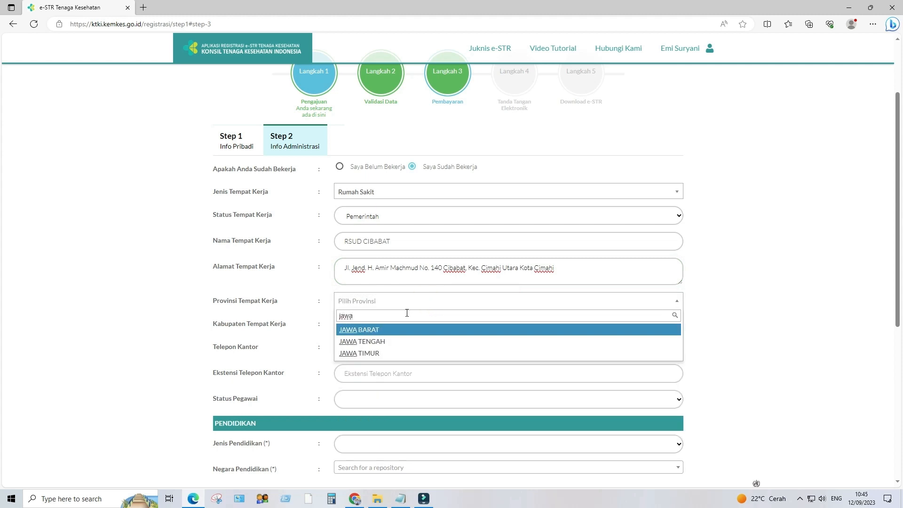
{"action": "left_click", "coordinate": [382, 330]}
{"action": "left_click", "coordinate": [376, 329]}
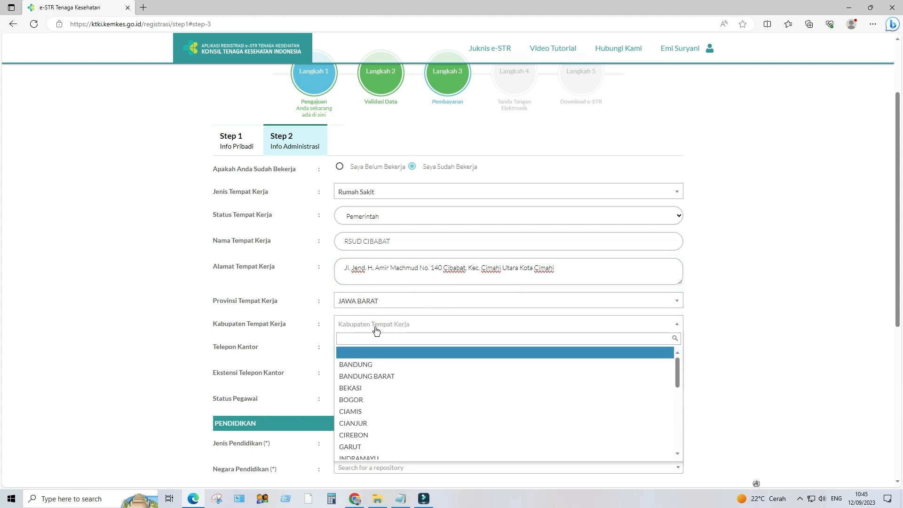
{"action": "type", "text": "cima"}
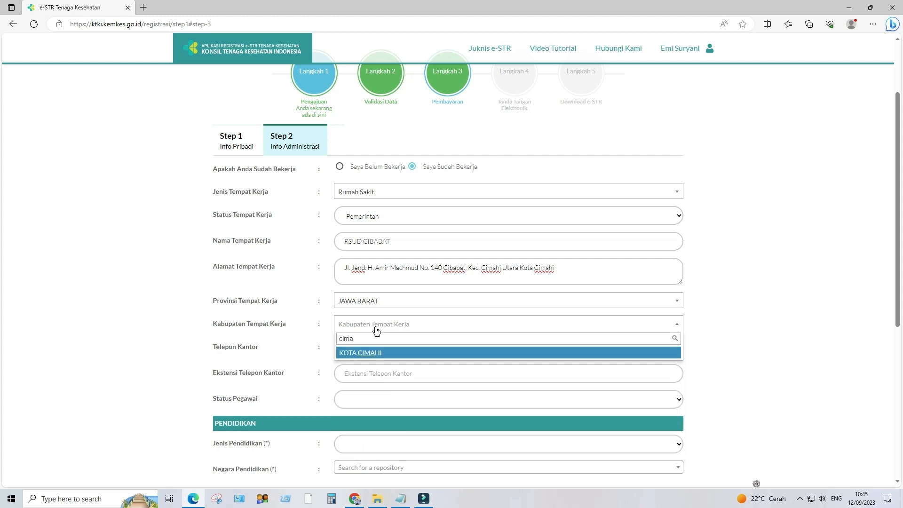
{"action": "left_click", "coordinate": [360, 354]}
{"action": "left_click", "coordinate": [360, 355]}
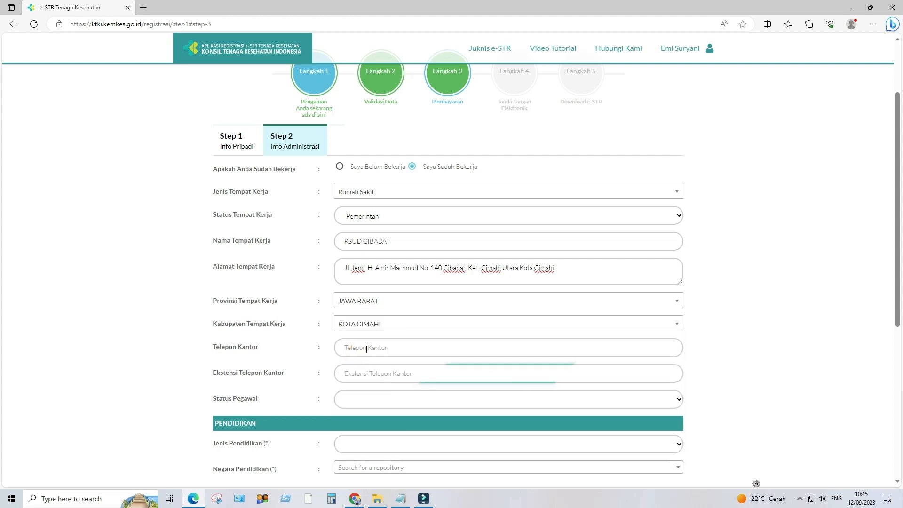
{"action": "key", "text": "Tab"}
{"action": "type", "text": "242"}
- Set the employee status to PNS
{"action": "left_click", "coordinate": [365, 397]}
{"action": "left_click", "coordinate": [362, 431]}
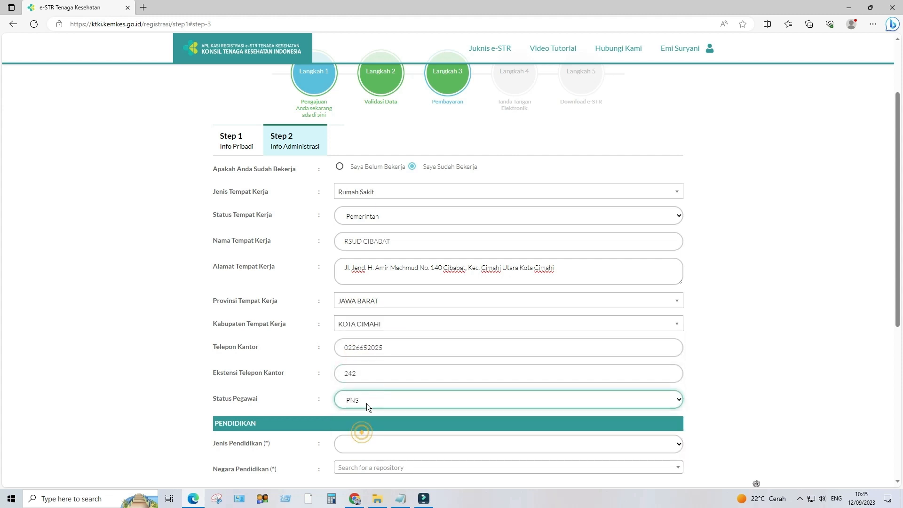
{"action": "scroll", "coordinate": [372, 390], "scroll_direction": "down", "scroll_amount": 4}
{"action": "left_click", "coordinate": [373, 238]}
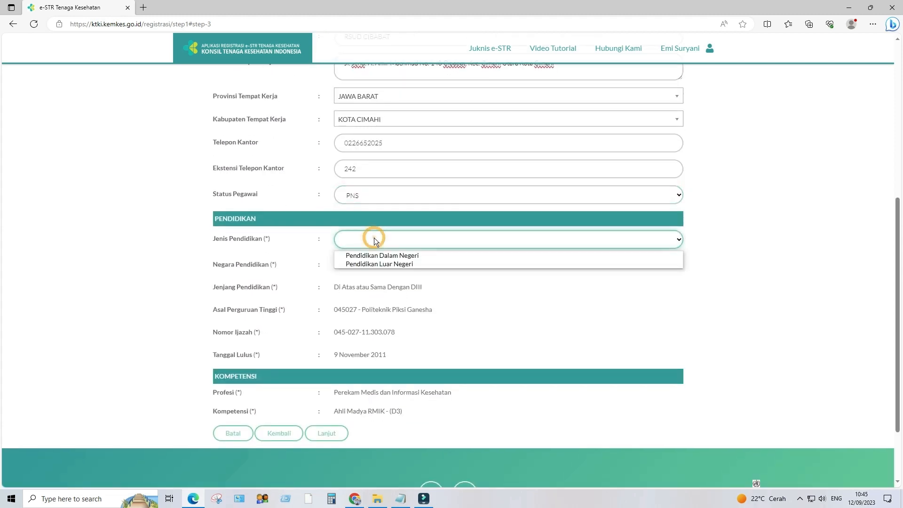
- Choose Pendidikan Dalam Negeri with Indonesia as education country, then save Step 2
{"action": "left_click", "coordinate": [376, 253]}
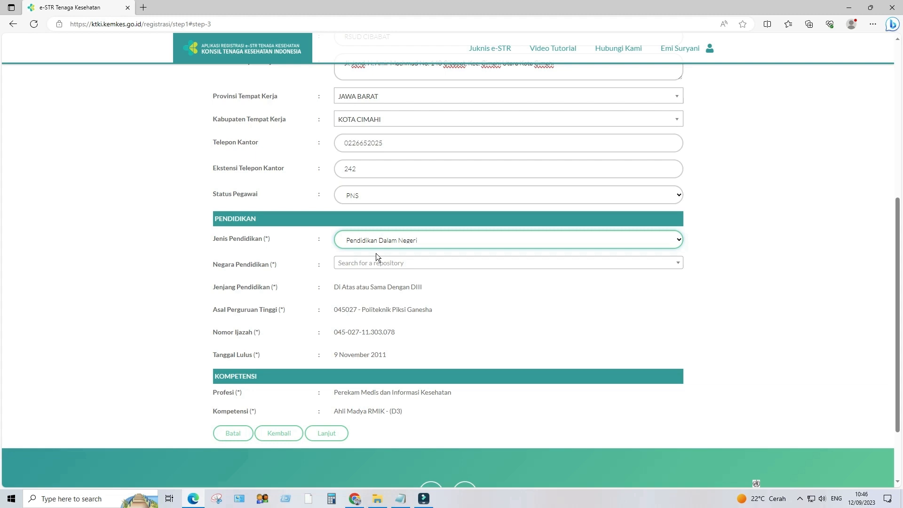
{"action": "left_click", "coordinate": [374, 264]}
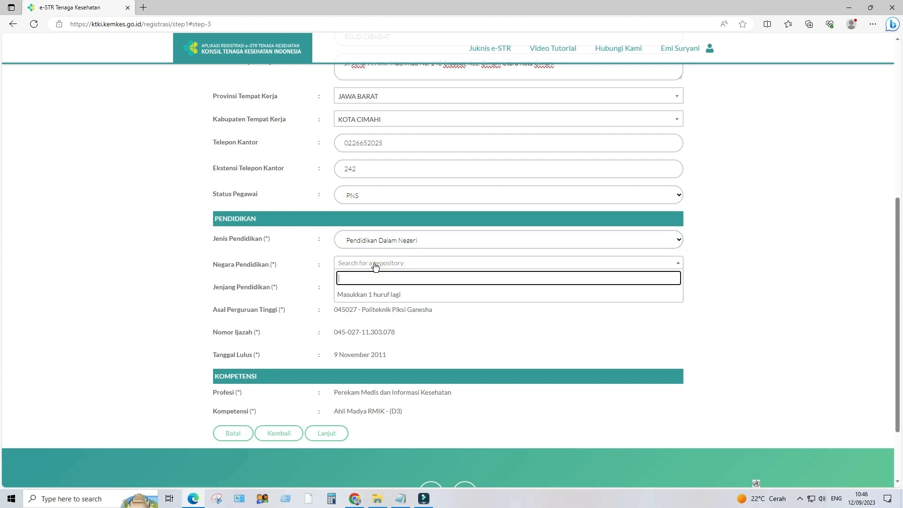
{"action": "type", "text": "indo"}
{"action": "left_click", "coordinate": [368, 295]}
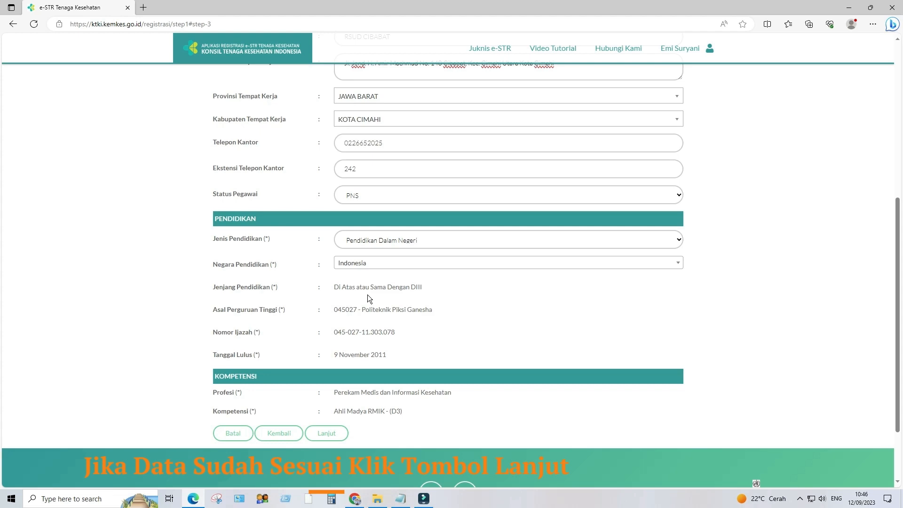
{"action": "scroll", "coordinate": [368, 294], "scroll_direction": "down", "scroll_amount": 2}
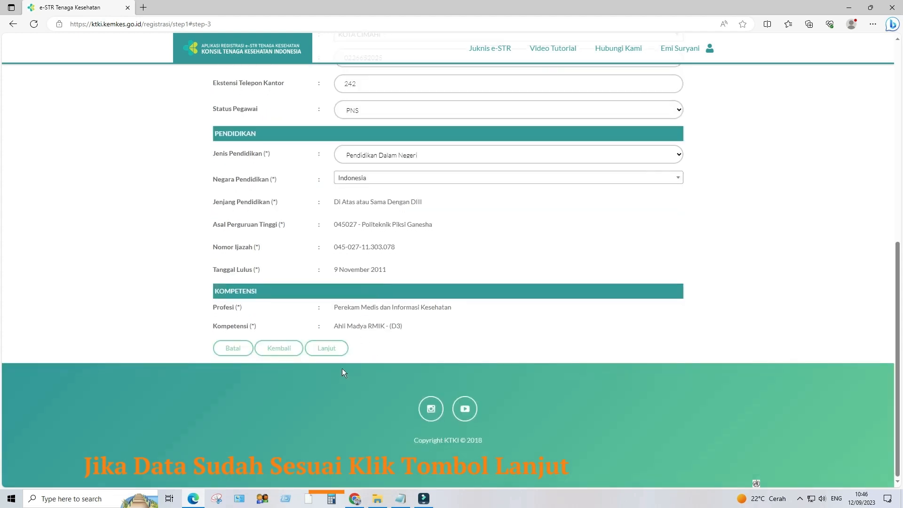
{"action": "left_click", "coordinate": [330, 349]}
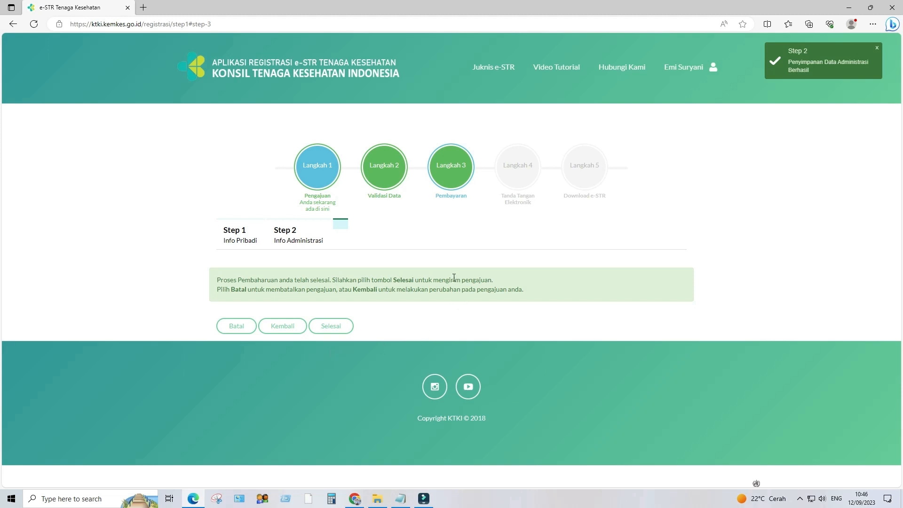
- Finish the form and review the draft STR preview in the consent dialog
{"action": "left_click", "coordinate": [340, 327]}
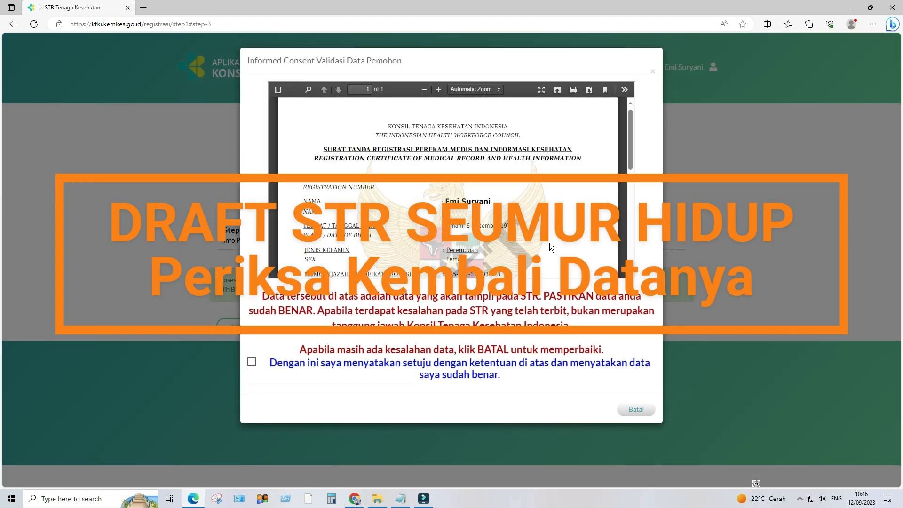
{"action": "scroll", "coordinate": [507, 217], "scroll_direction": "down", "scroll_amount": 4}
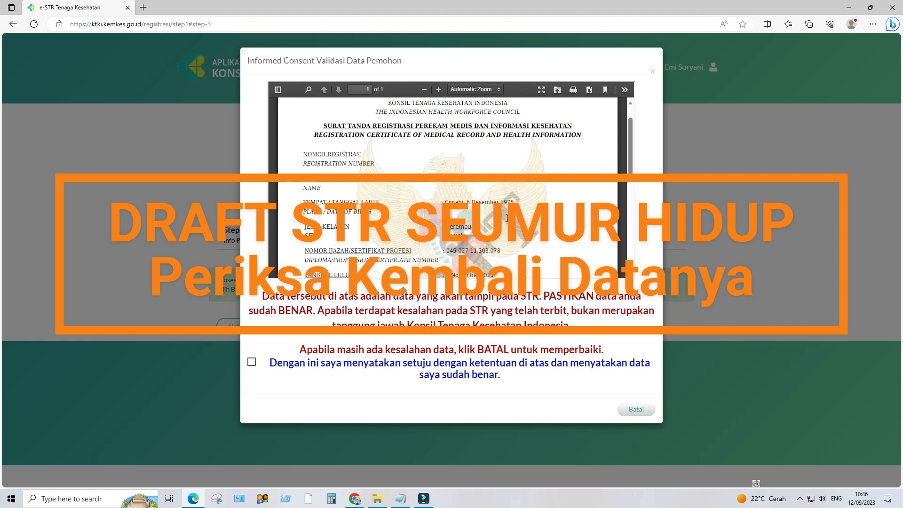
{"action": "scroll", "coordinate": [507, 218], "scroll_direction": "down", "scroll_amount": 2}
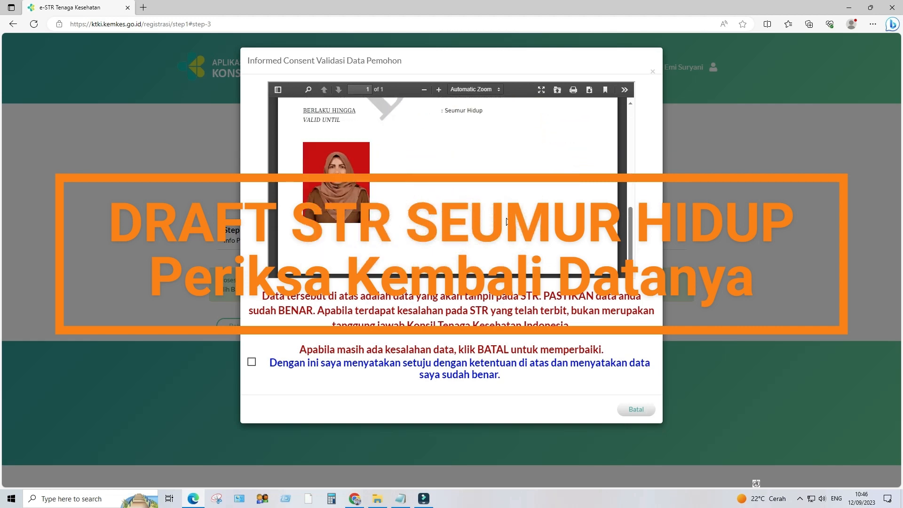
{"action": "scroll", "coordinate": [522, 172], "scroll_direction": "up", "scroll_amount": 3}
{"action": "scroll", "coordinate": [522, 172], "scroll_direction": "up", "scroll_amount": 2}
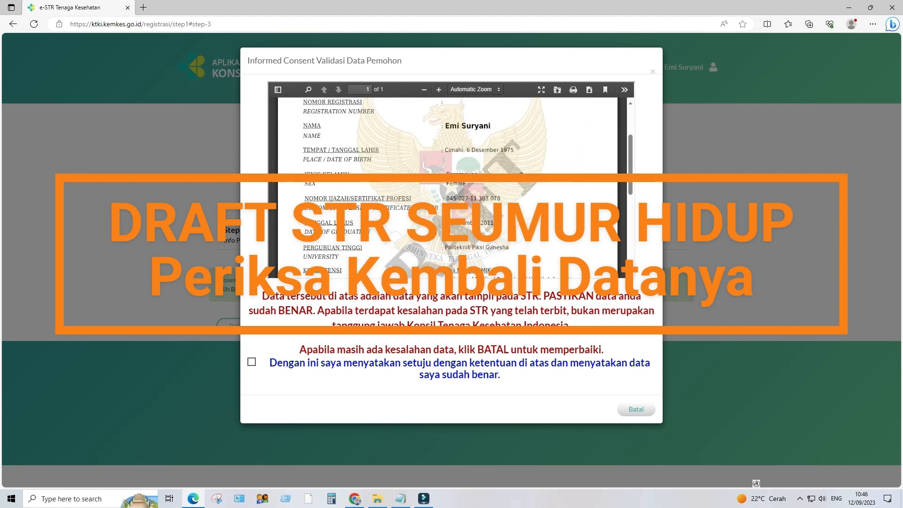
{"action": "scroll", "coordinate": [522, 172], "scroll_direction": "down", "scroll_amount": 3}
- Download the draft STR PDF, agree to the consent statement, and submit the renewal
{"action": "left_click", "coordinate": [589, 90]}
{"action": "scroll", "coordinate": [502, 190], "scroll_direction": "up", "scroll_amount": 5}
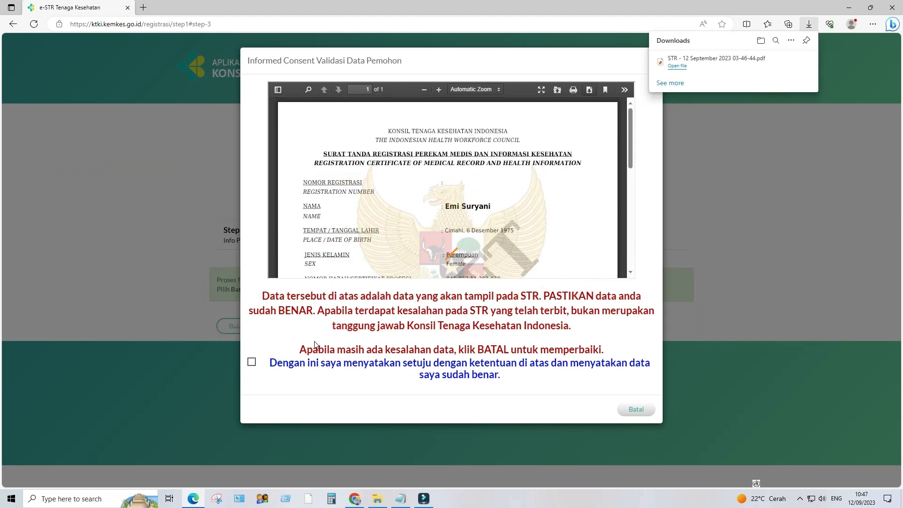
{"action": "left_click", "coordinate": [250, 362]}
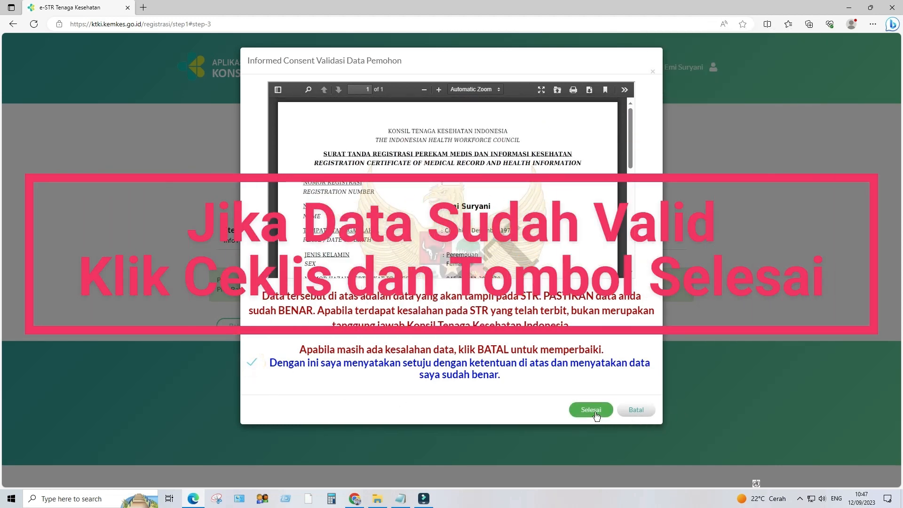
{"action": "left_click", "coordinate": [595, 412]}
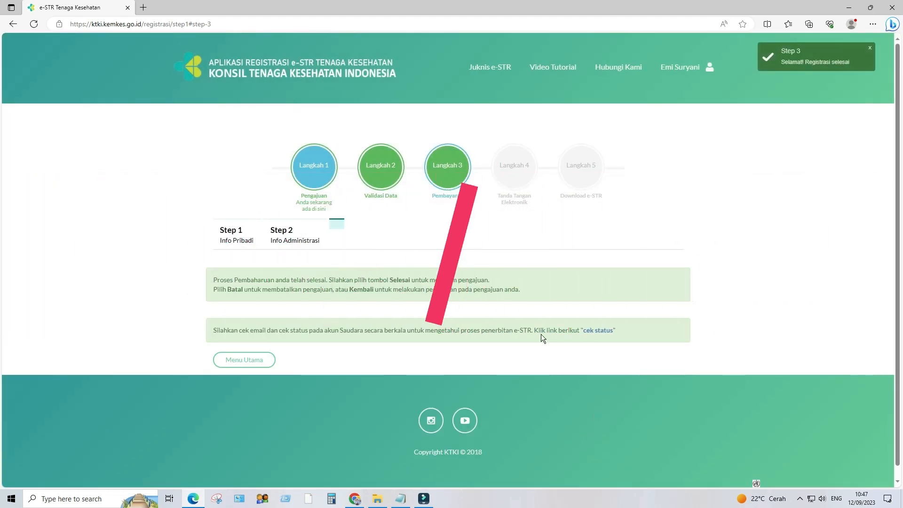
- Check the application status to see the lifetime e-STR issued and ready to download
{"action": "left_click", "coordinate": [594, 332]}
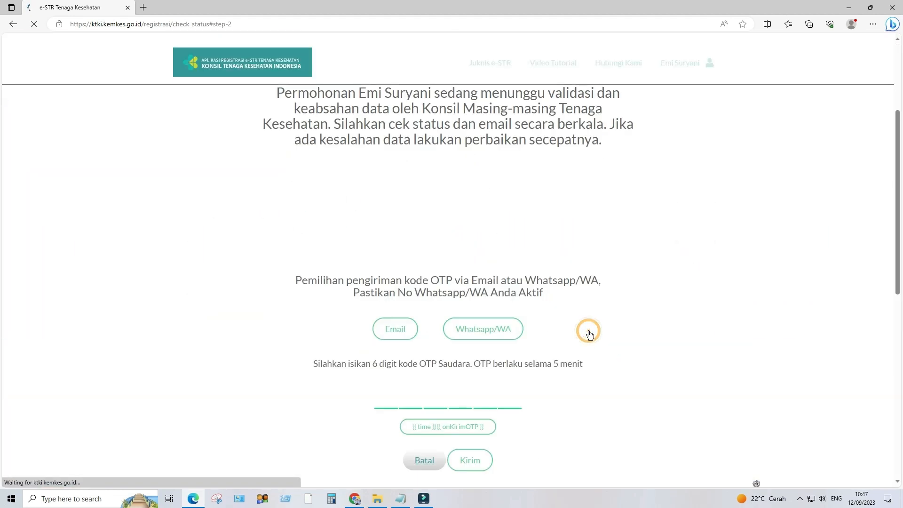
{"action": "scroll", "coordinate": [538, 219], "scroll_direction": "up", "scroll_amount": 4}
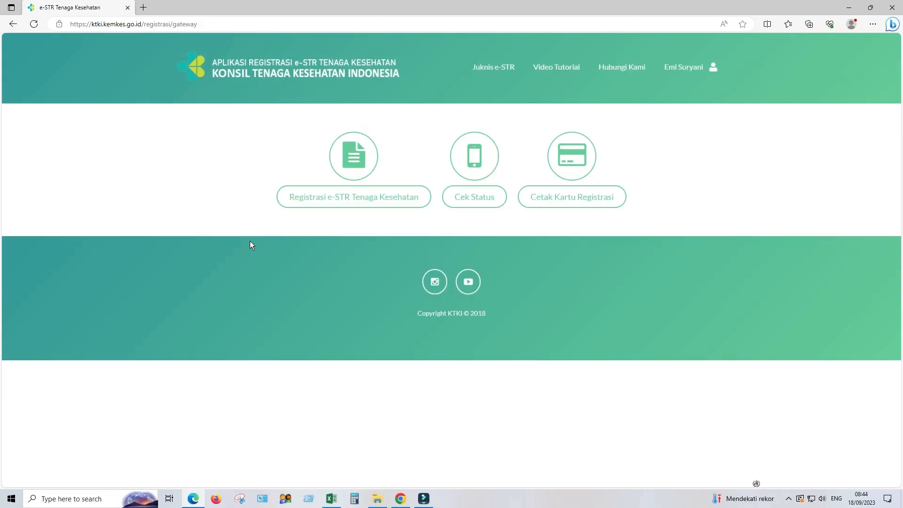
{"action": "left_click", "coordinate": [481, 200]}
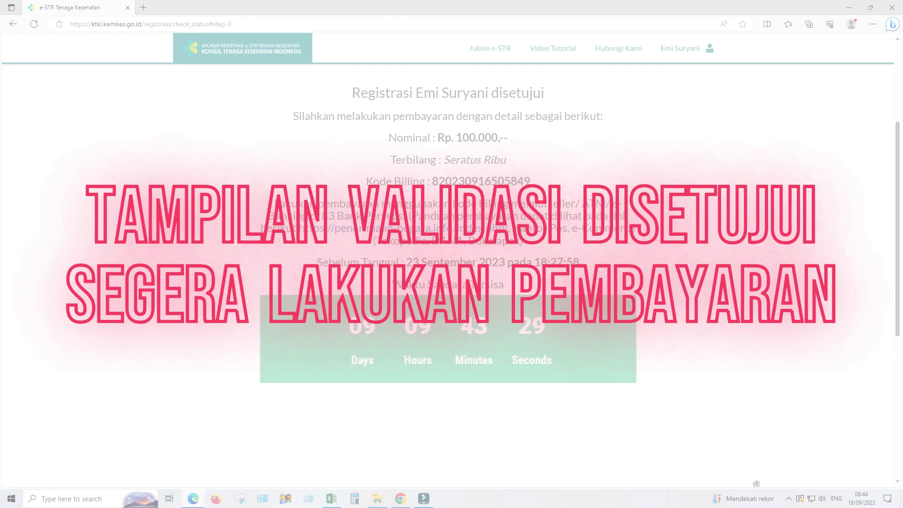
{"action": "scroll", "coordinate": [480, 199], "scroll_direction": "up", "scroll_amount": 4}
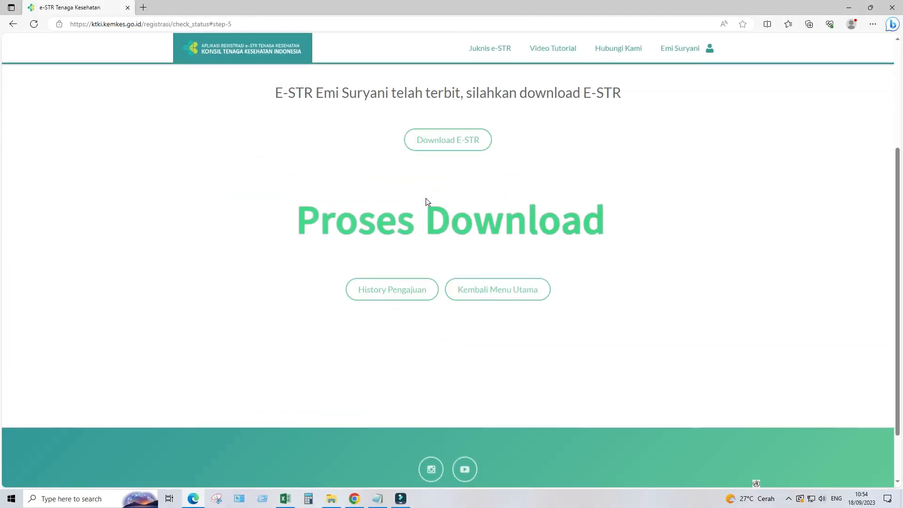
{"action": "scroll", "coordinate": [456, 225], "scroll_direction": "up", "scroll_amount": 4}
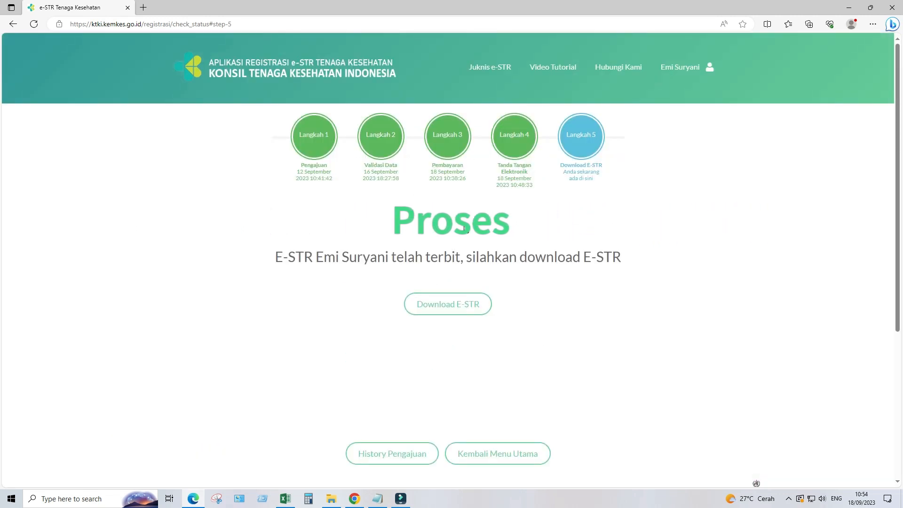
- Request the e-STR download OTP by WhatsApp, then enter and submit the six-digit verification code
{"action": "left_click", "coordinate": [449, 306]}
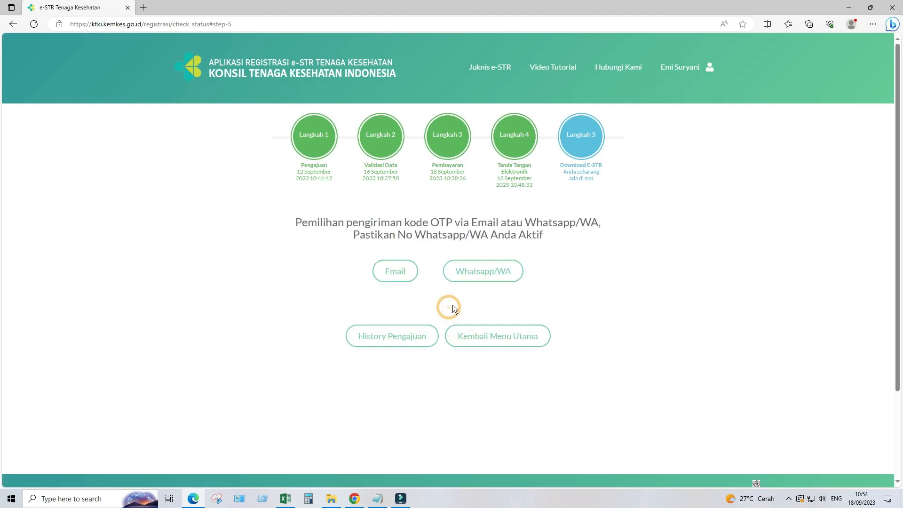
{"action": "left_click", "coordinate": [481, 274]}
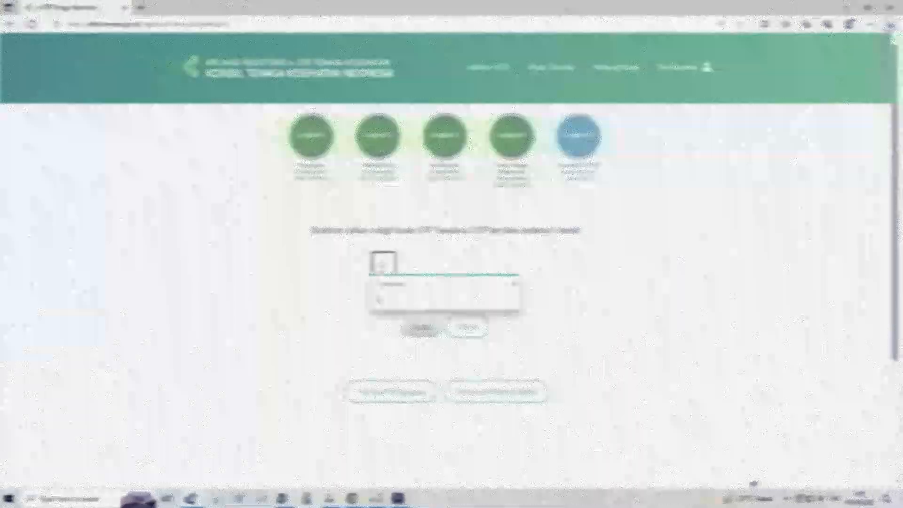
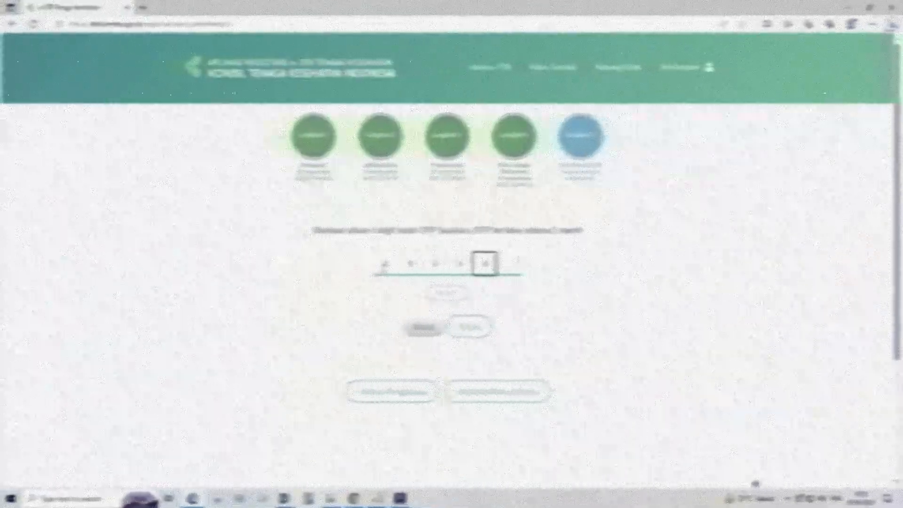
{"action": "left_click", "coordinate": [476, 328]}
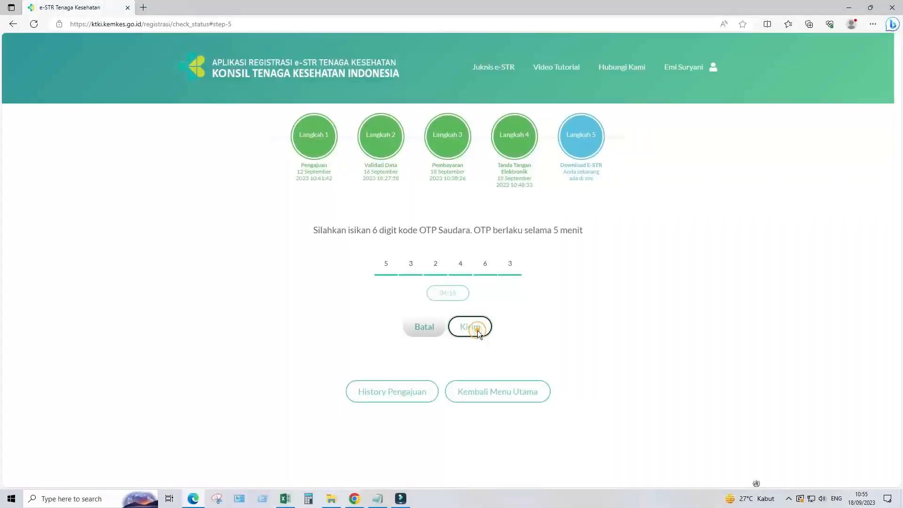